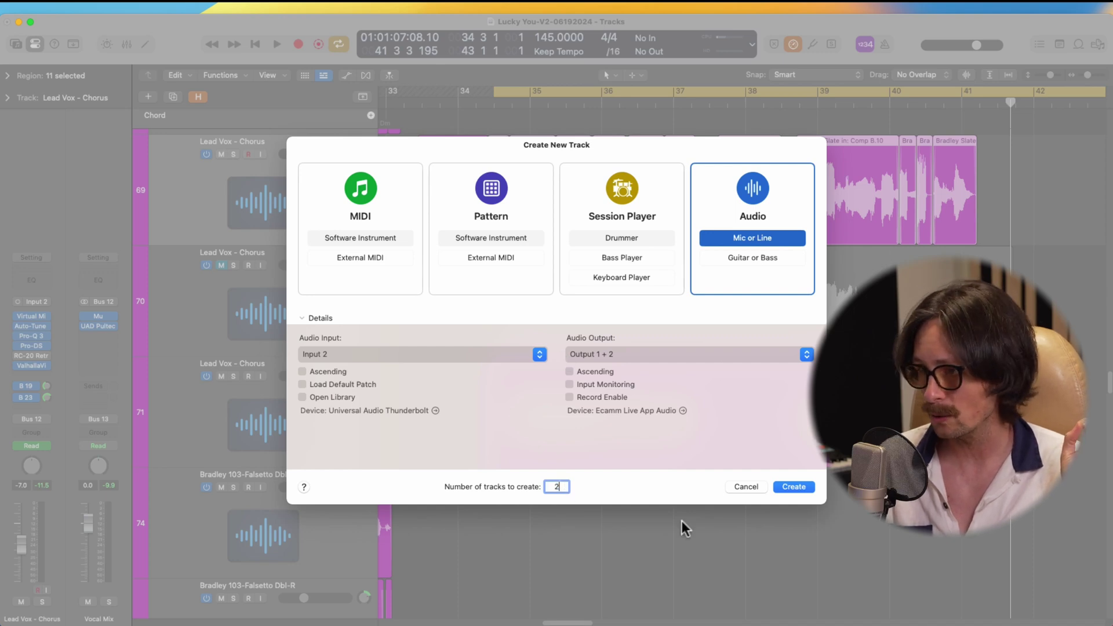
Create new tracks Audio 93 and Audio 94 and insert VocAlign 6 on them from the Mixer
click(794, 487)
key(x)
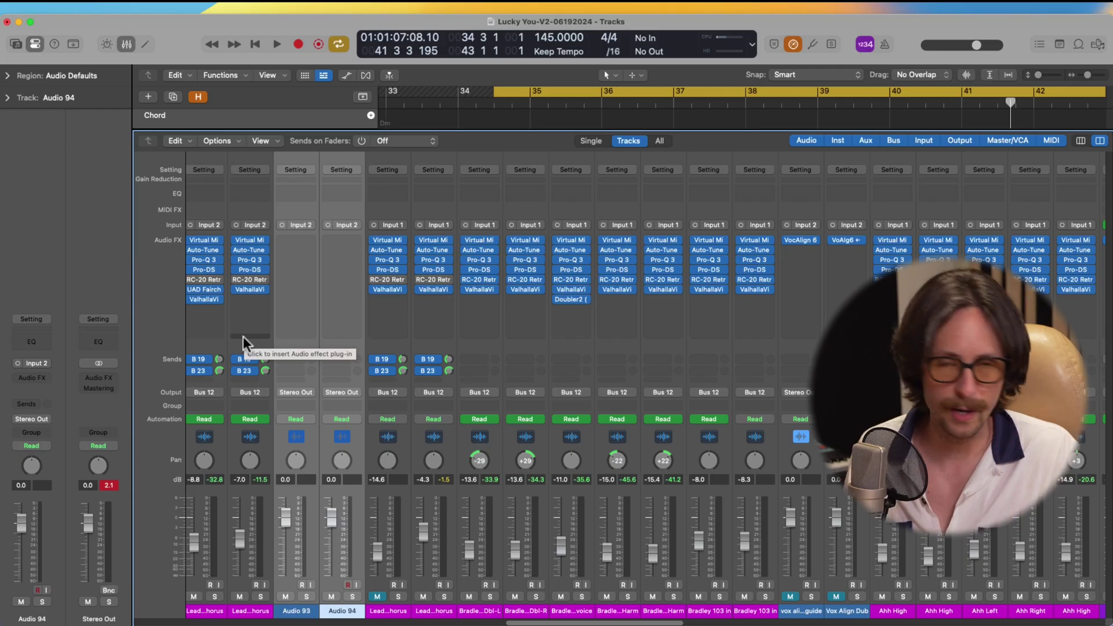
click(306, 240)
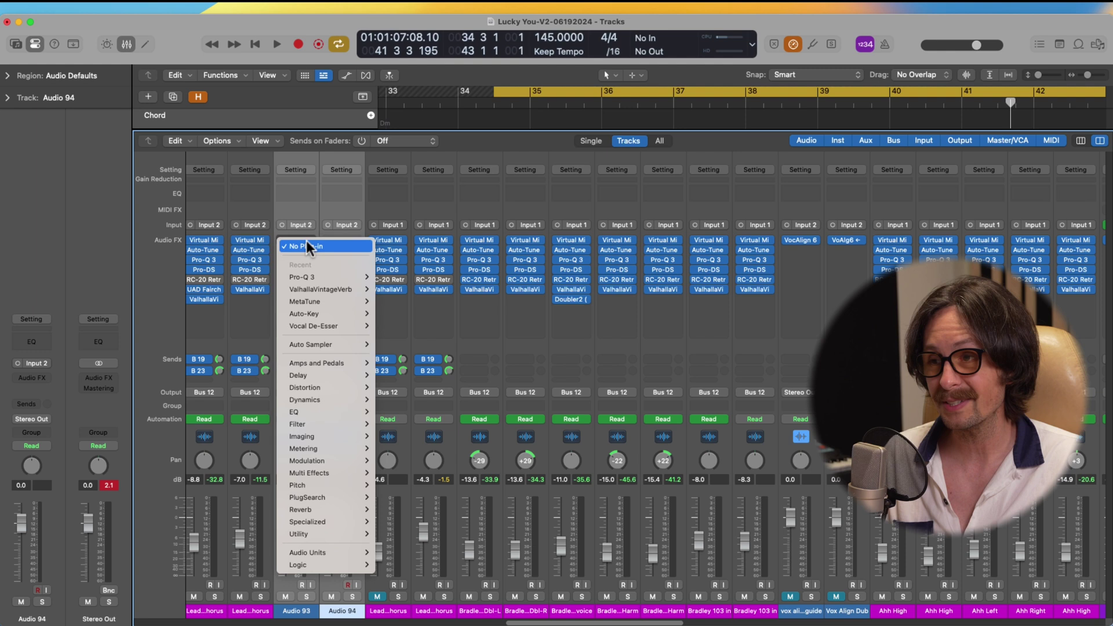
mouse_move(339, 548)
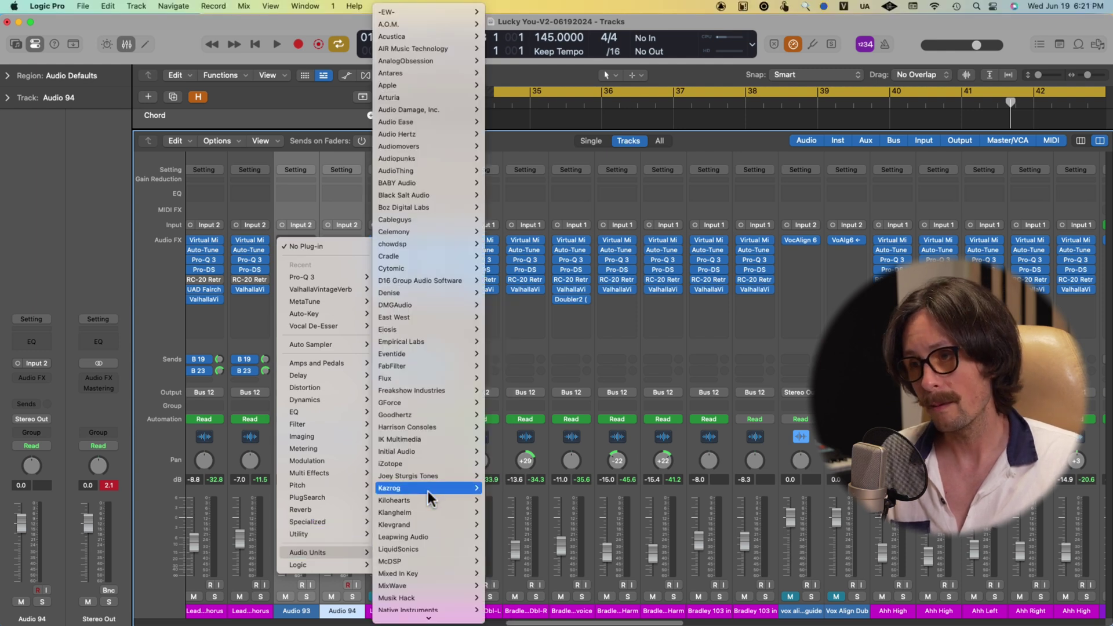
scroll(427, 481, down, 2)
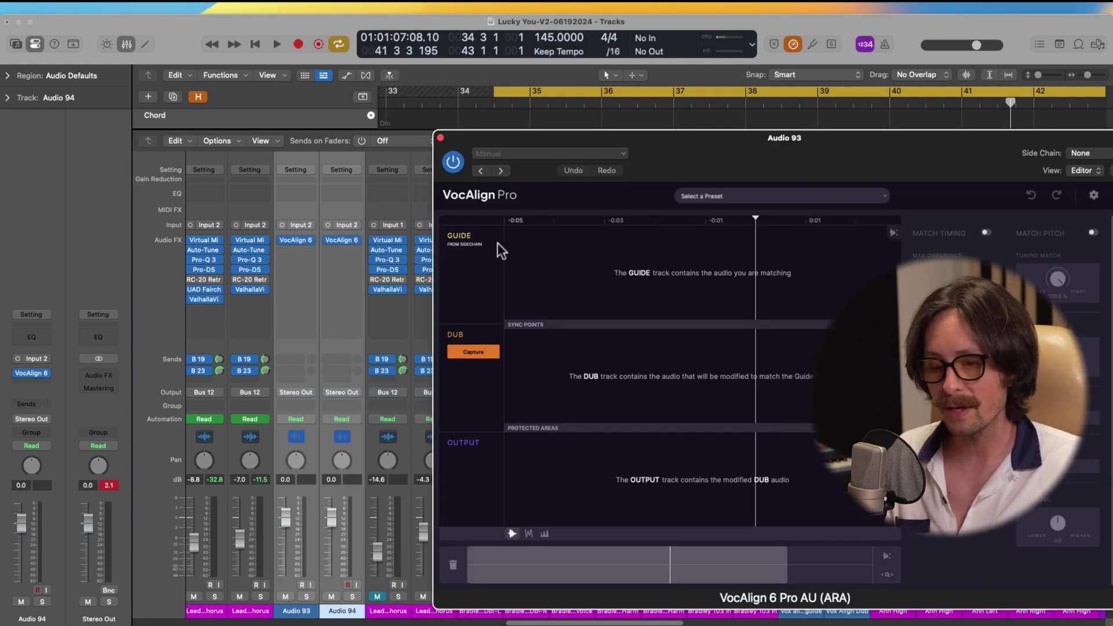
Close the mixer and VocAlign window, then rename Audio 93 to Guide and Audio 94 to Dub
key(x)
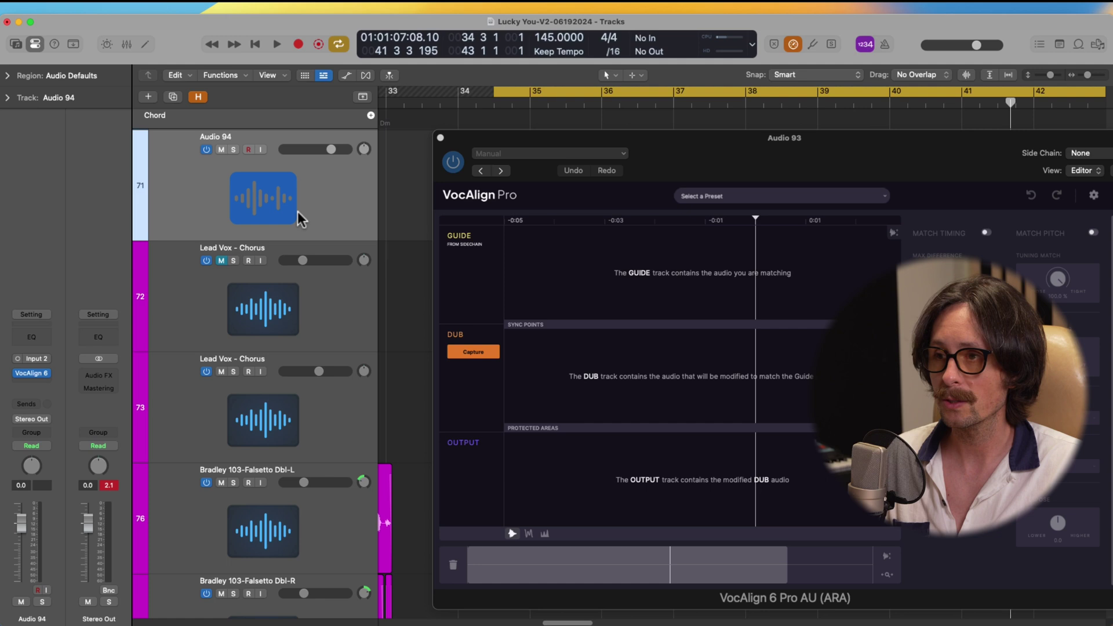
click(353, 247)
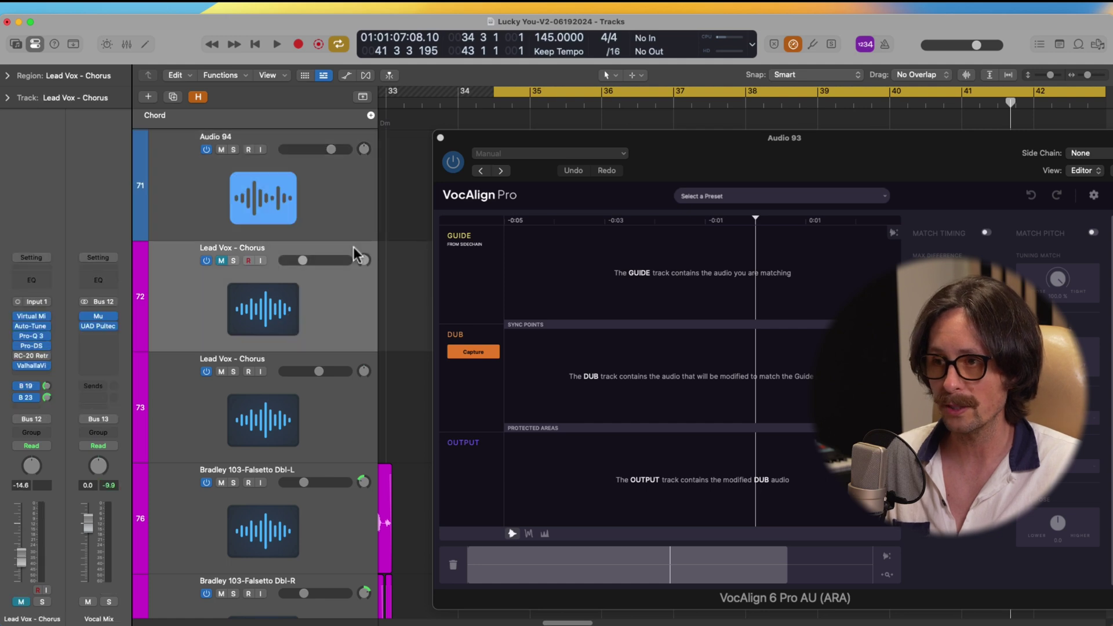
click(441, 138)
scroll(261, 348, up, 5)
double_click(216, 360)
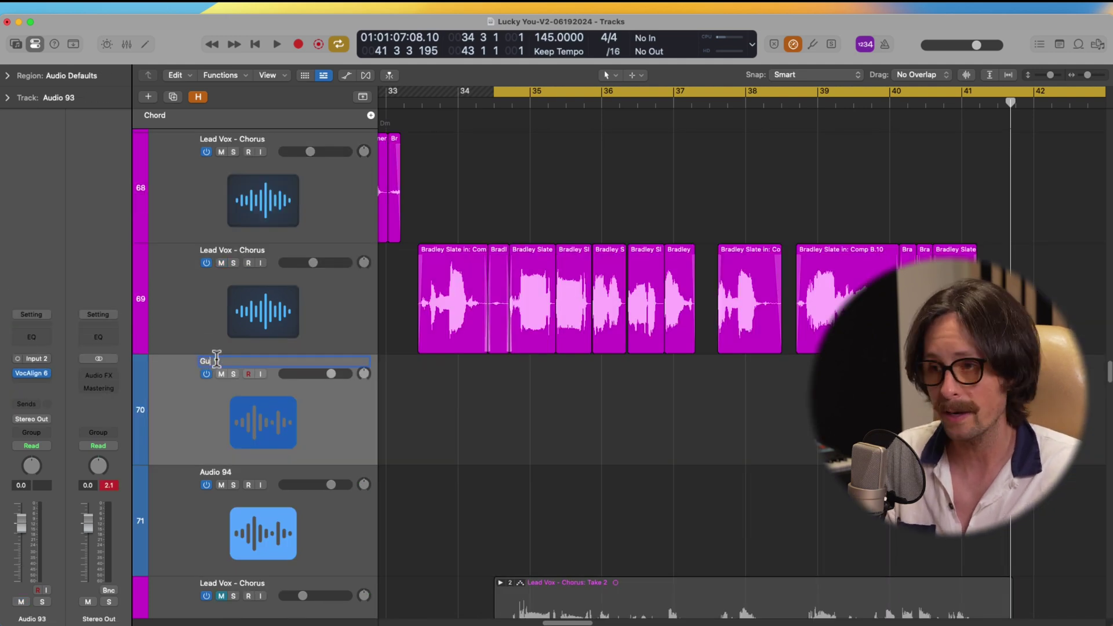
Open VocAlign on the Guide track and browse its side chain source list
key(v)
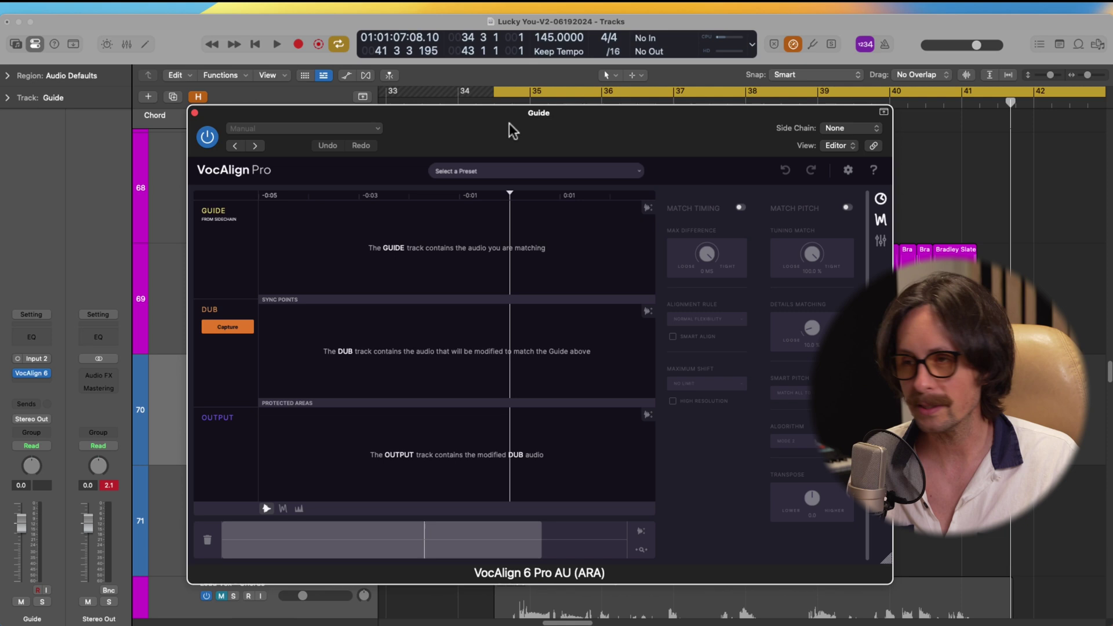
click(851, 125)
mouse_move(841, 149)
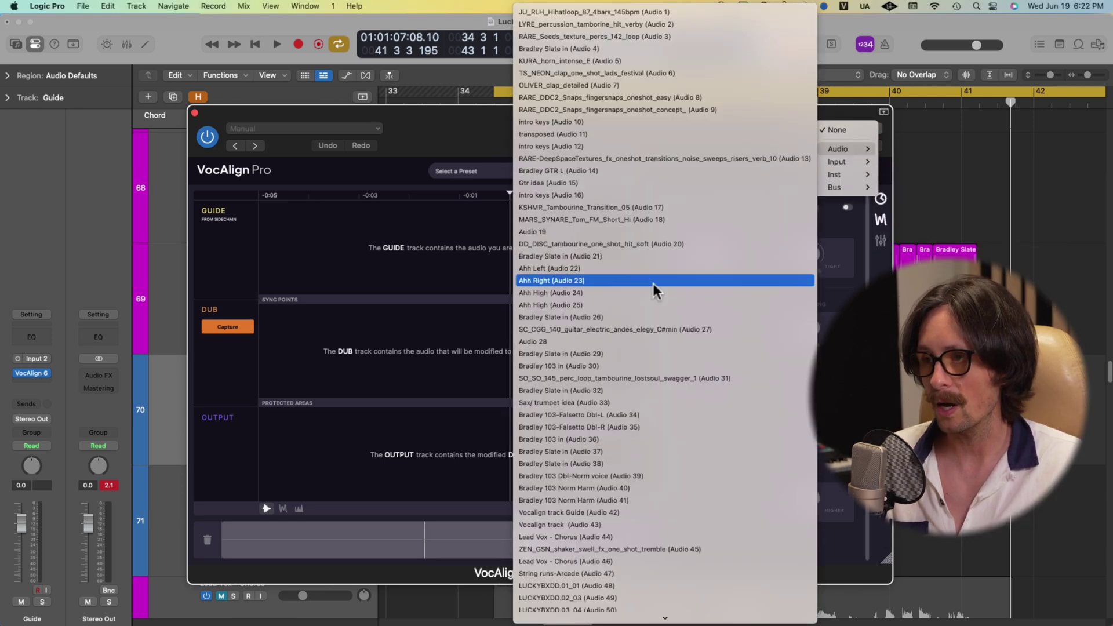
scroll(646, 307, down, 10)
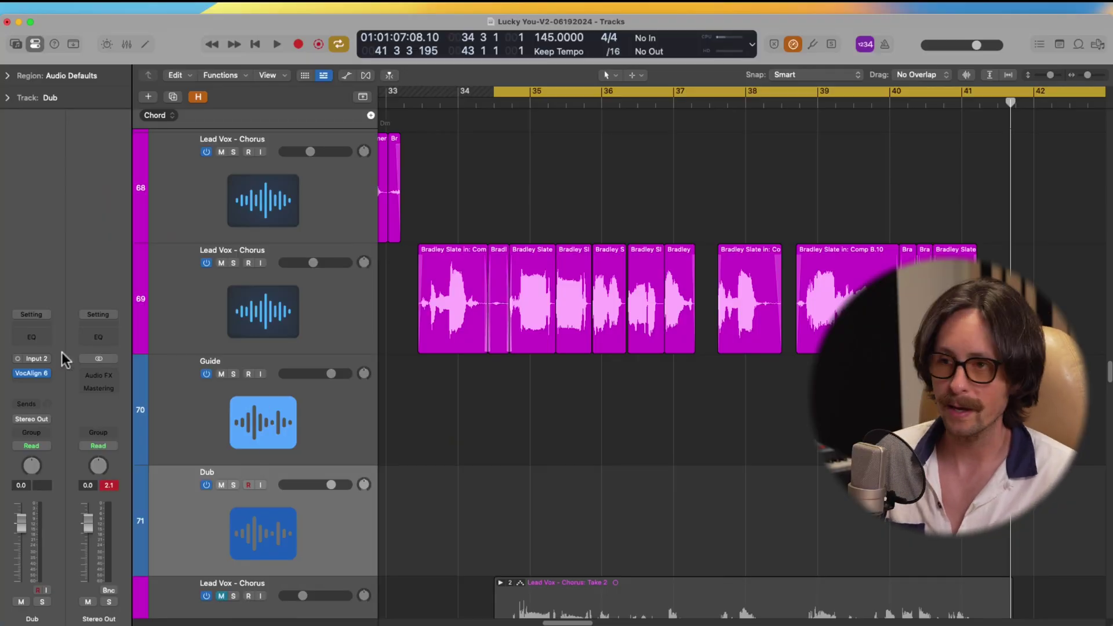
Open VocAlign on the Dub track and set its side chain to Guide (Audio 93)
click(35, 371)
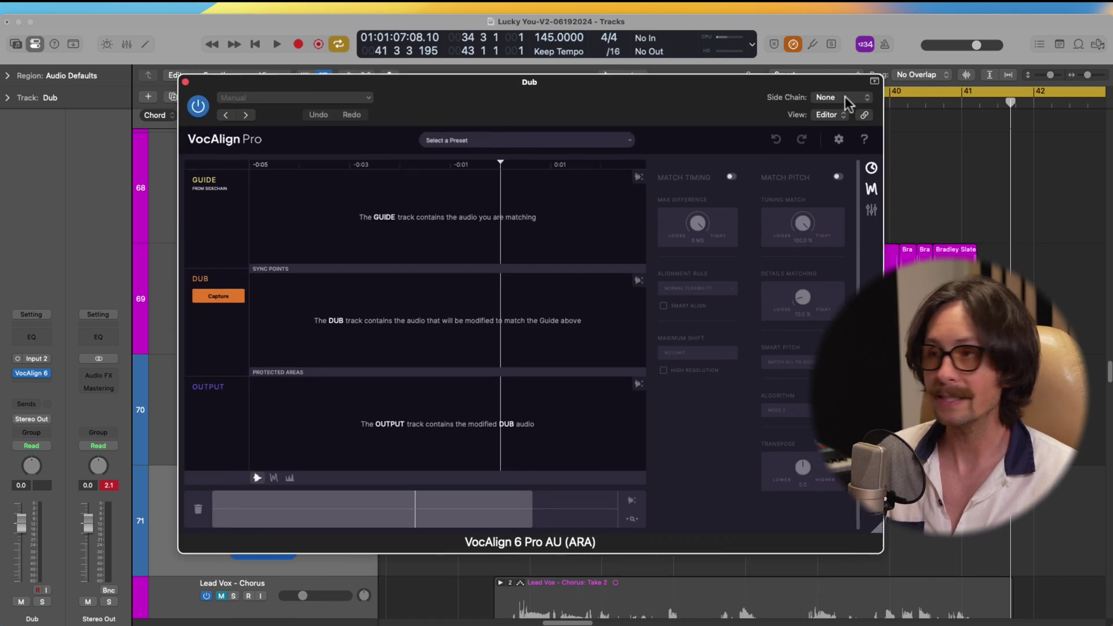
click(847, 99)
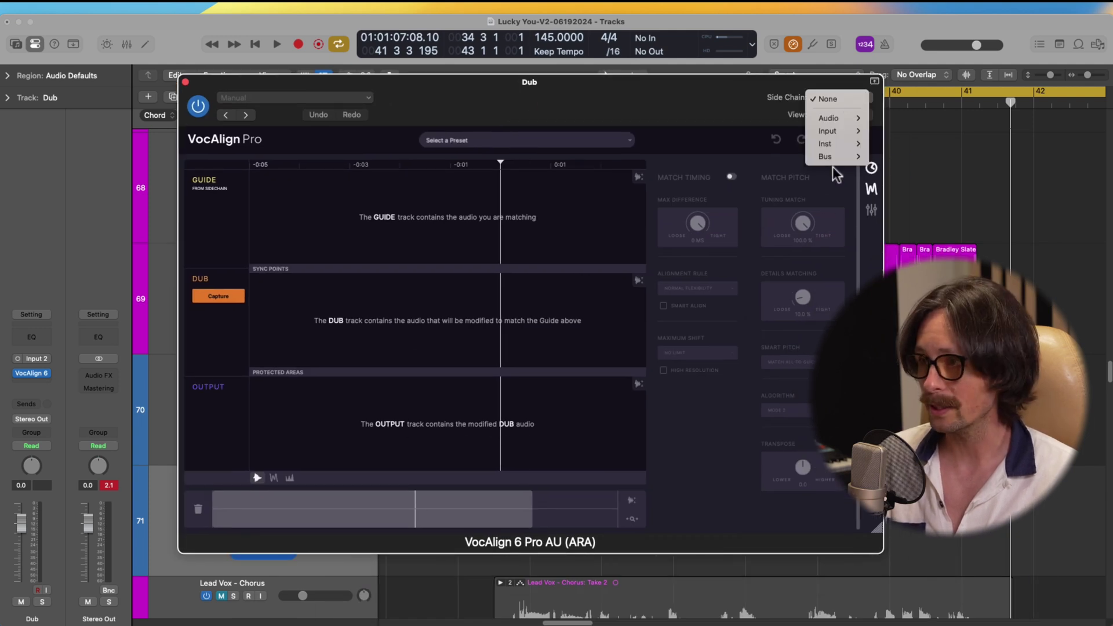
mouse_move(841, 118)
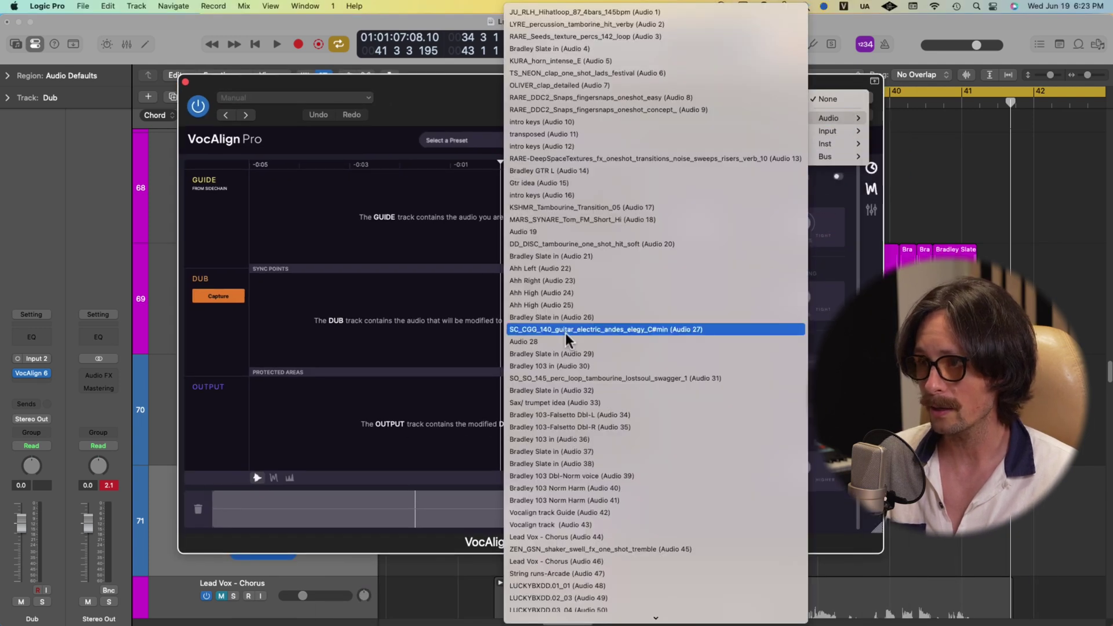
scroll(554, 609, down, 15)
click(545, 615)
drag(402, 94, 356, 77)
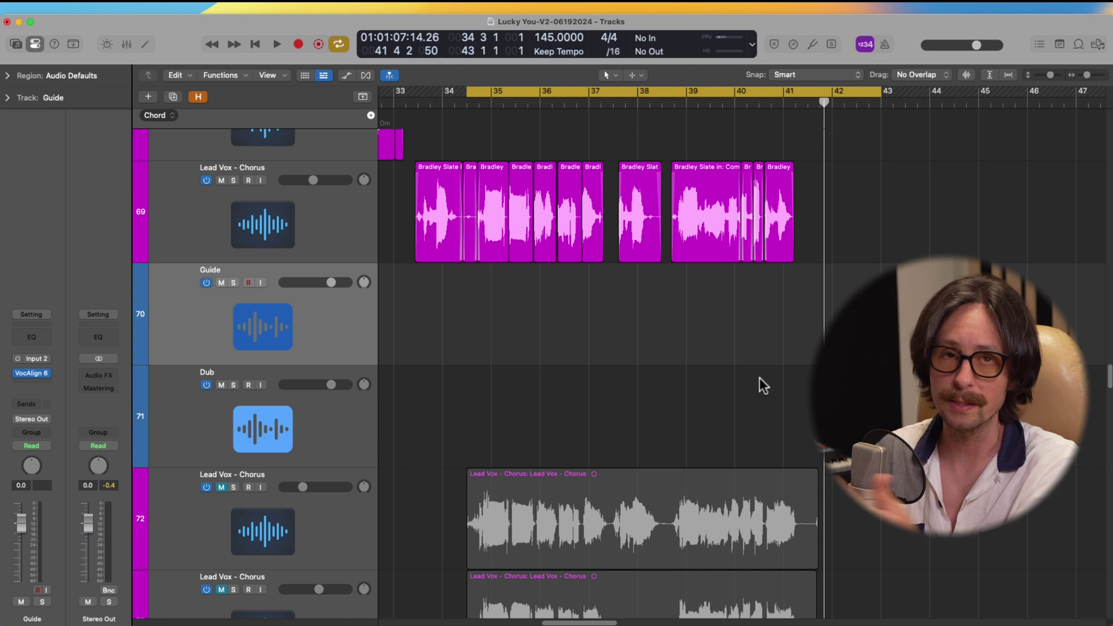
Move the lead vocal comp regions from track 69 onto the Guide track
drag(792, 290, 436, 289)
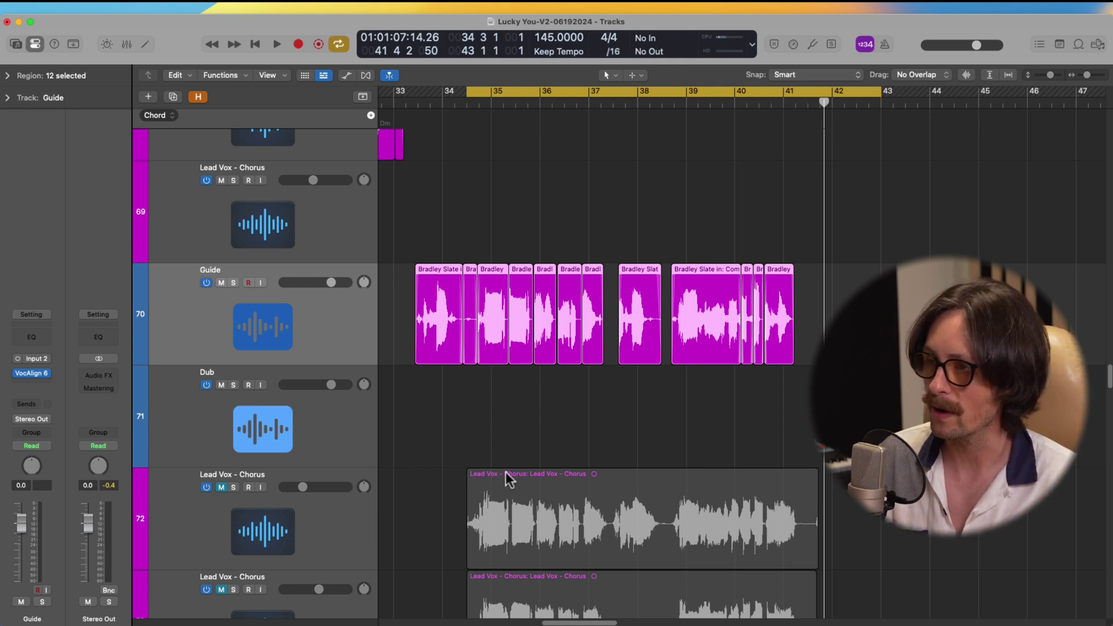
shift+click(438, 316)
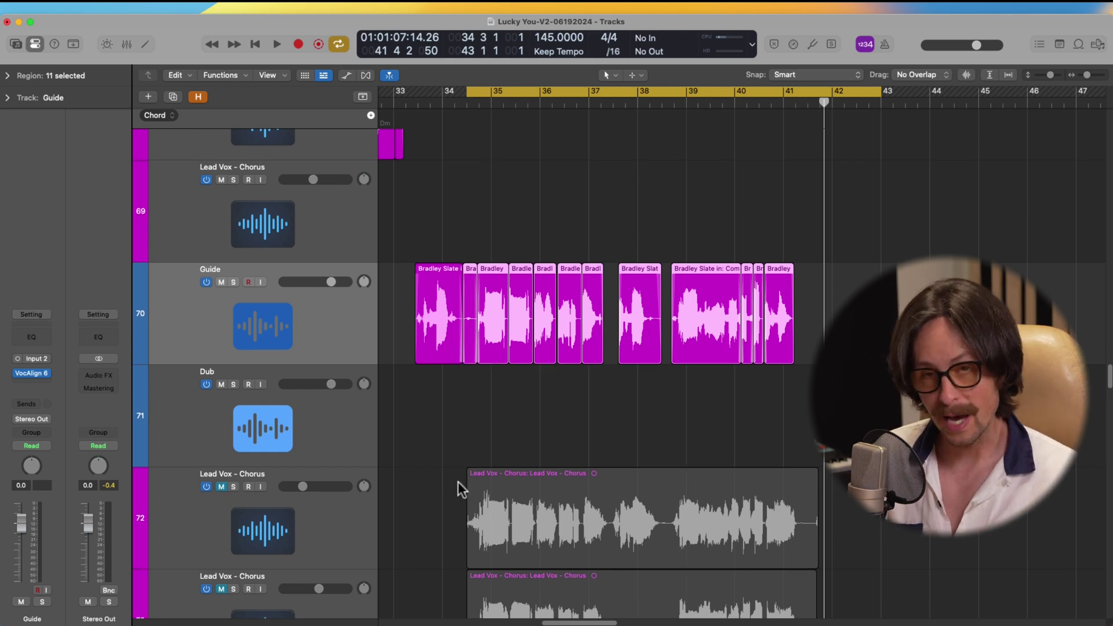
scroll(458, 482, down, 2)
Unmute the first Lead Vox - Chorus take and move its region onto the Dub track
click(221, 379)
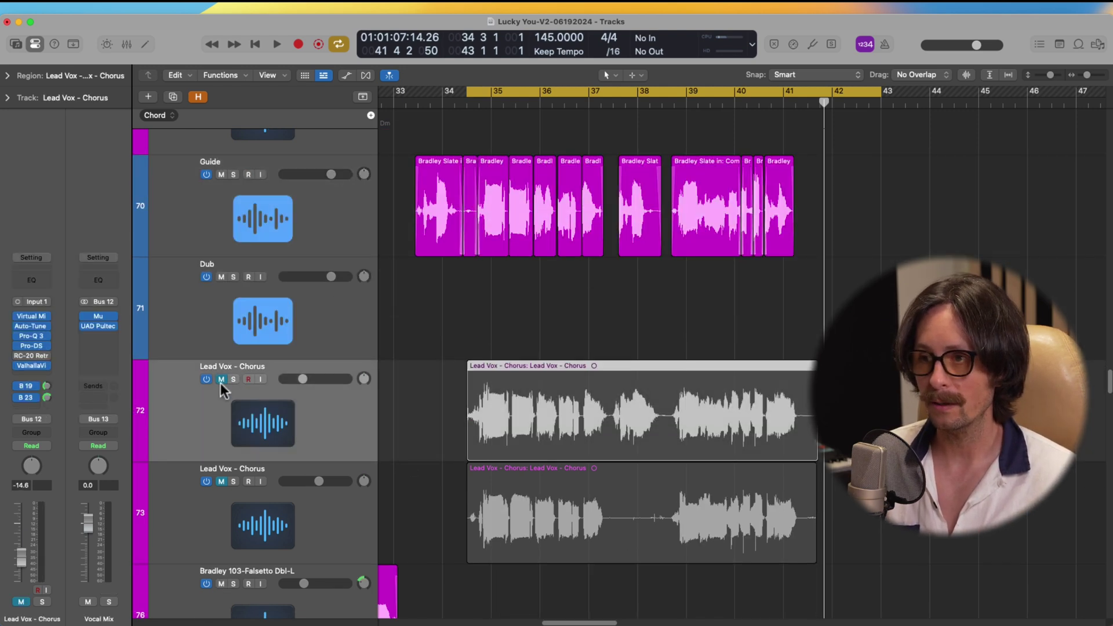
click(220, 481)
click(221, 481)
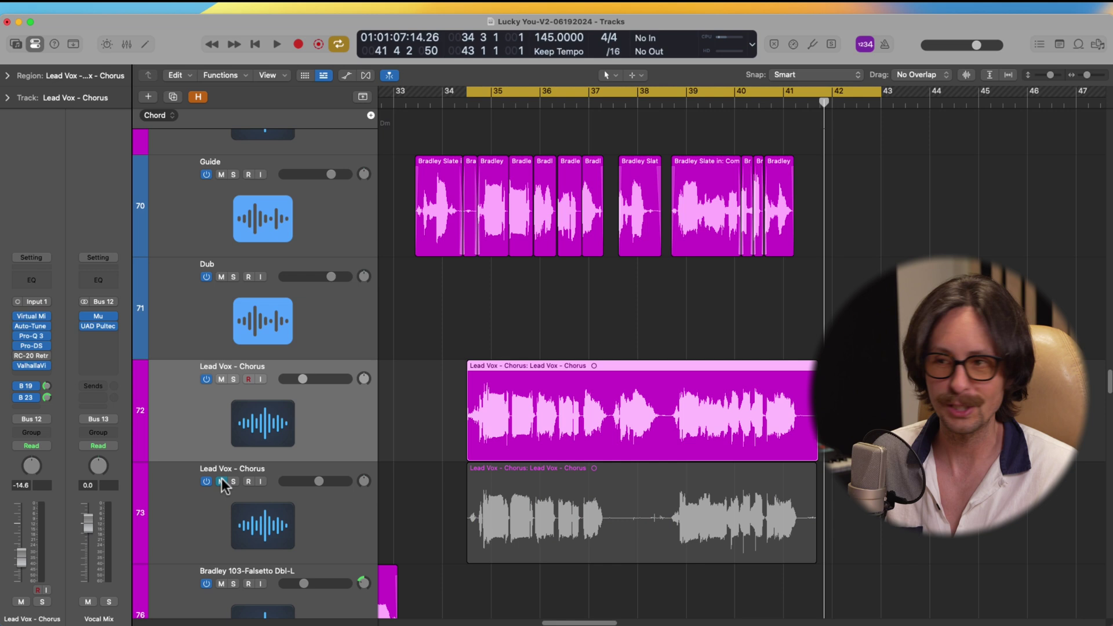
drag(545, 433, 576, 350)
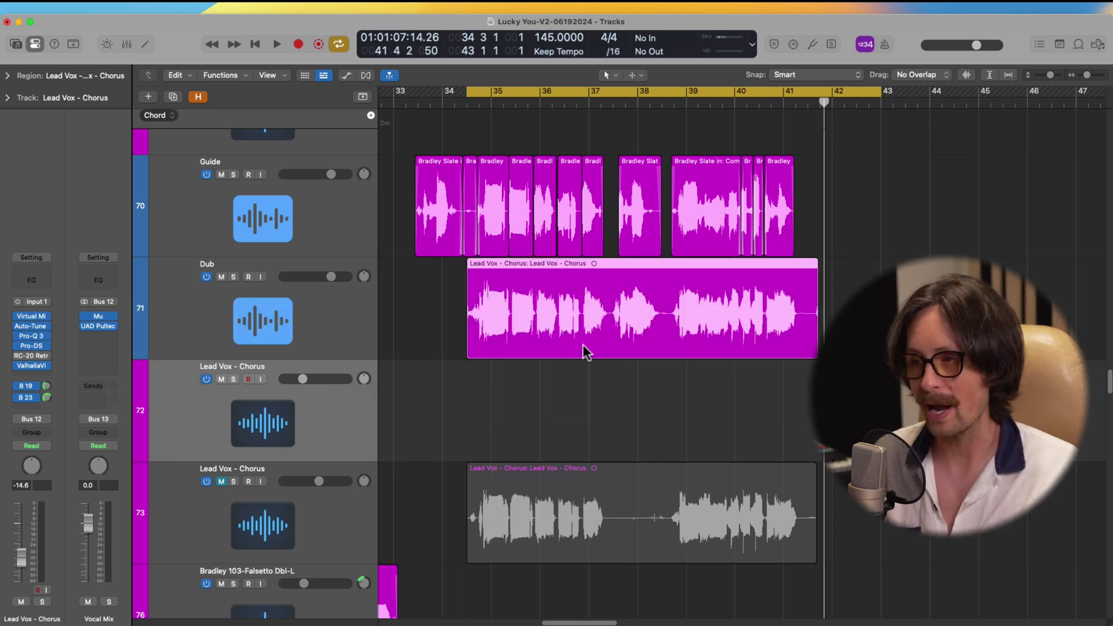
click(238, 319)
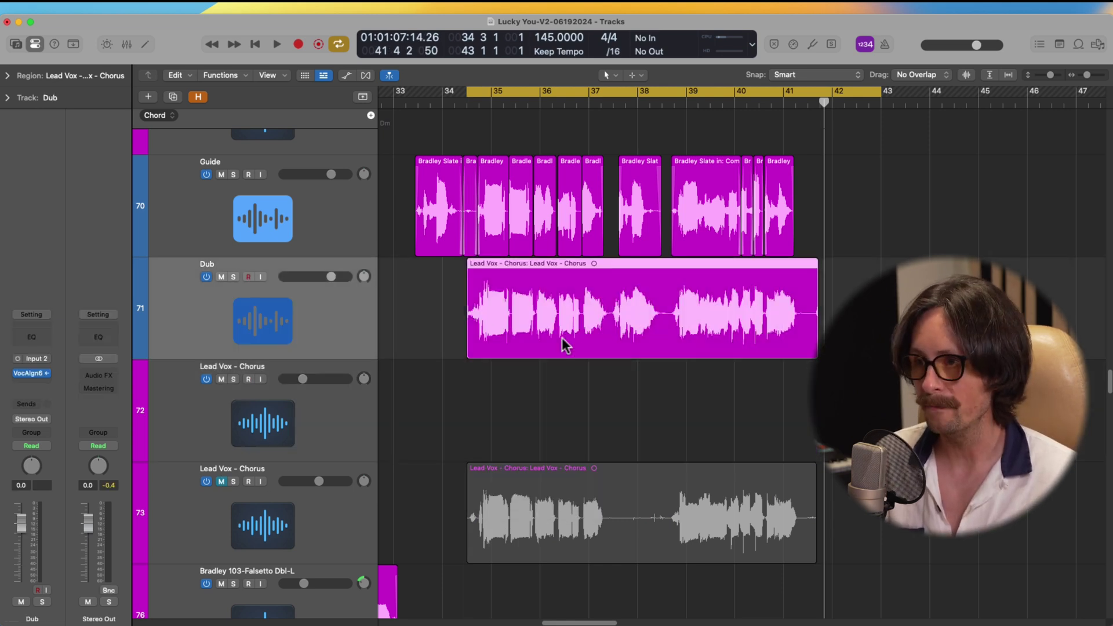
click(427, 324)
click(526, 313)
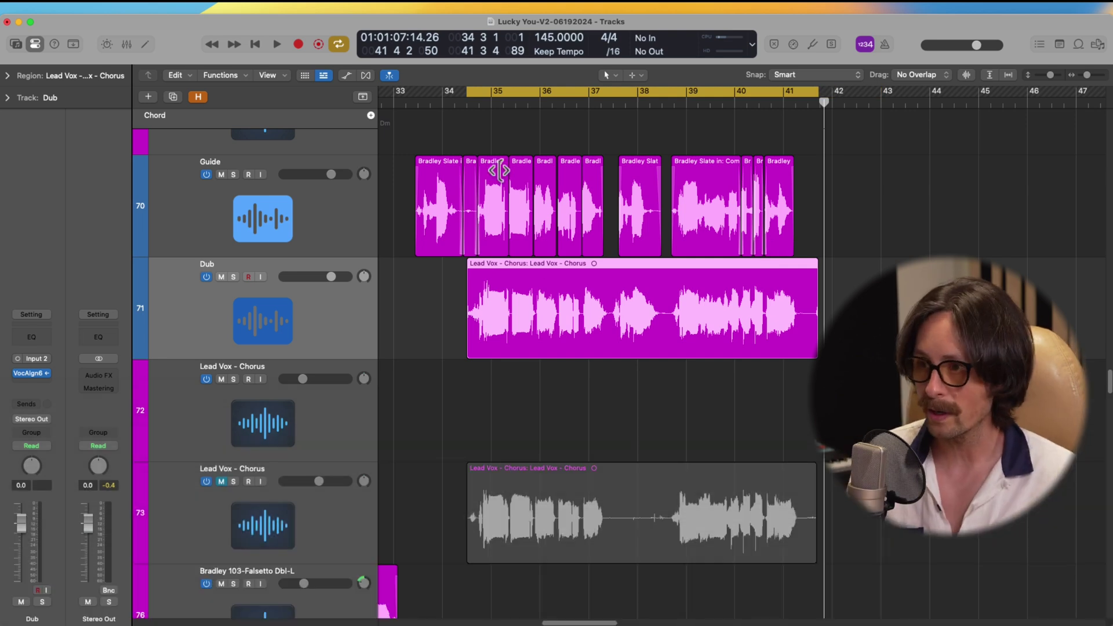
Cut and delete the Dub region's tail, then play so VocAlign captures Guide and Dub
key(z)
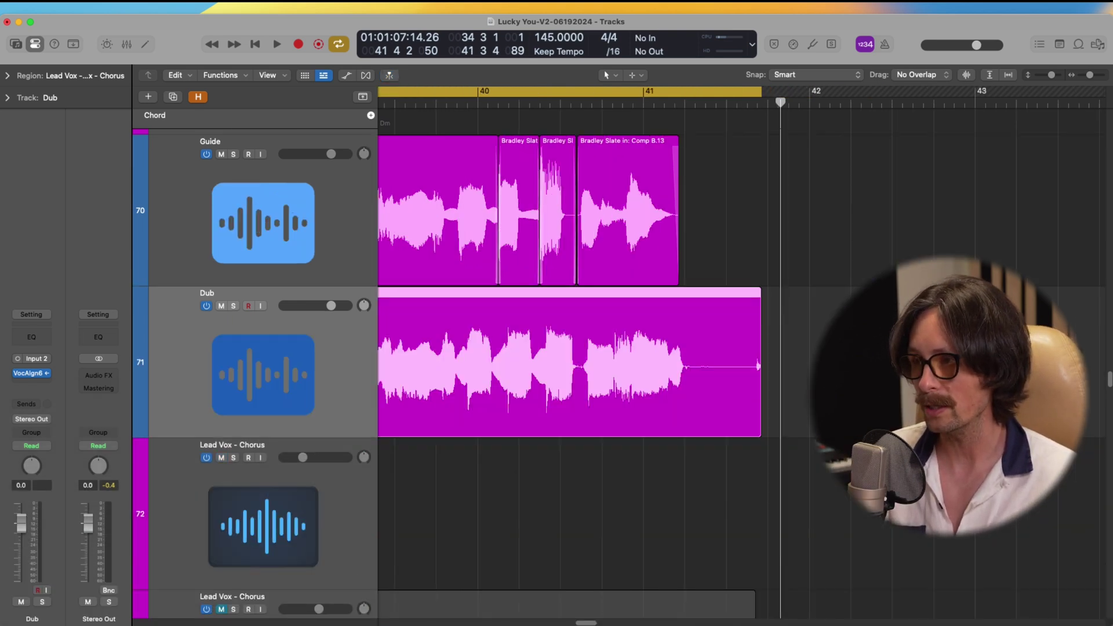
click(698, 368)
key(Delete)
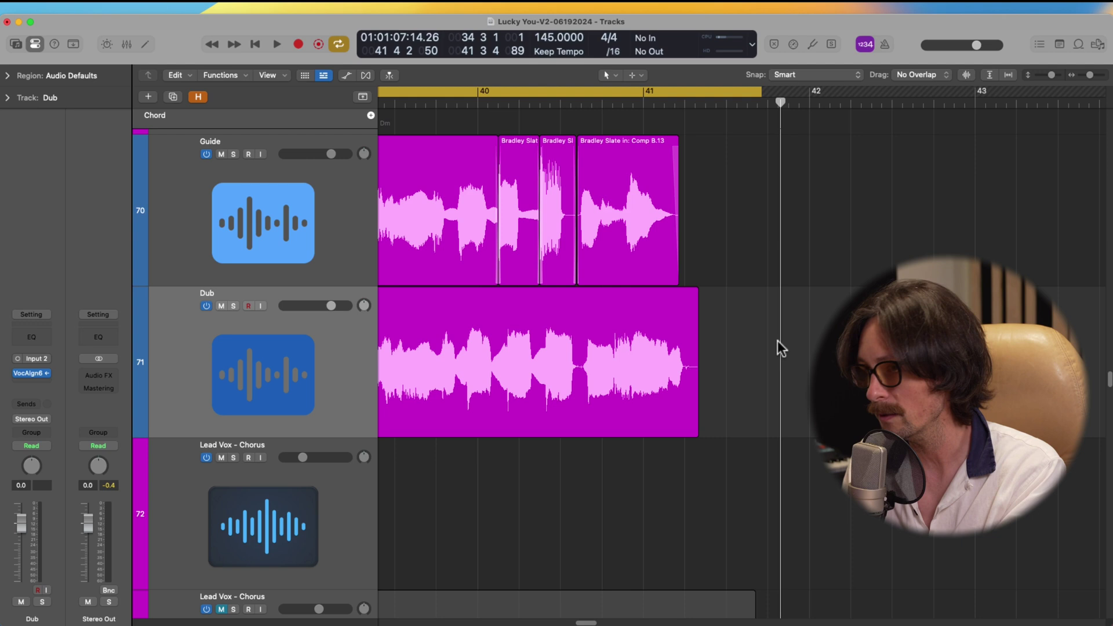
key(z)
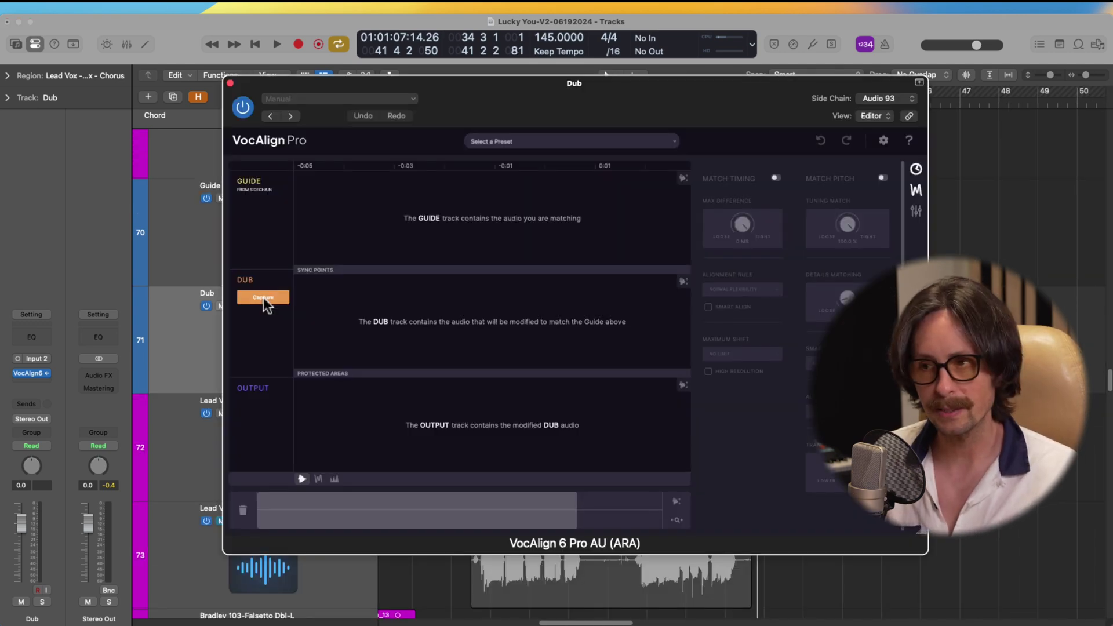
click(1096, 187)
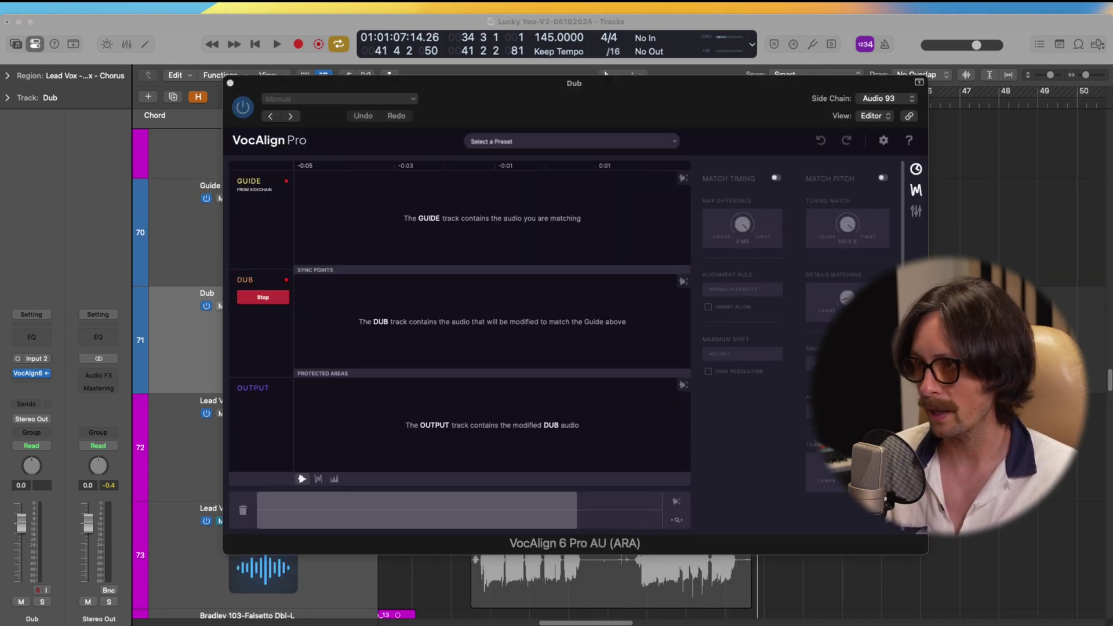
key(space)
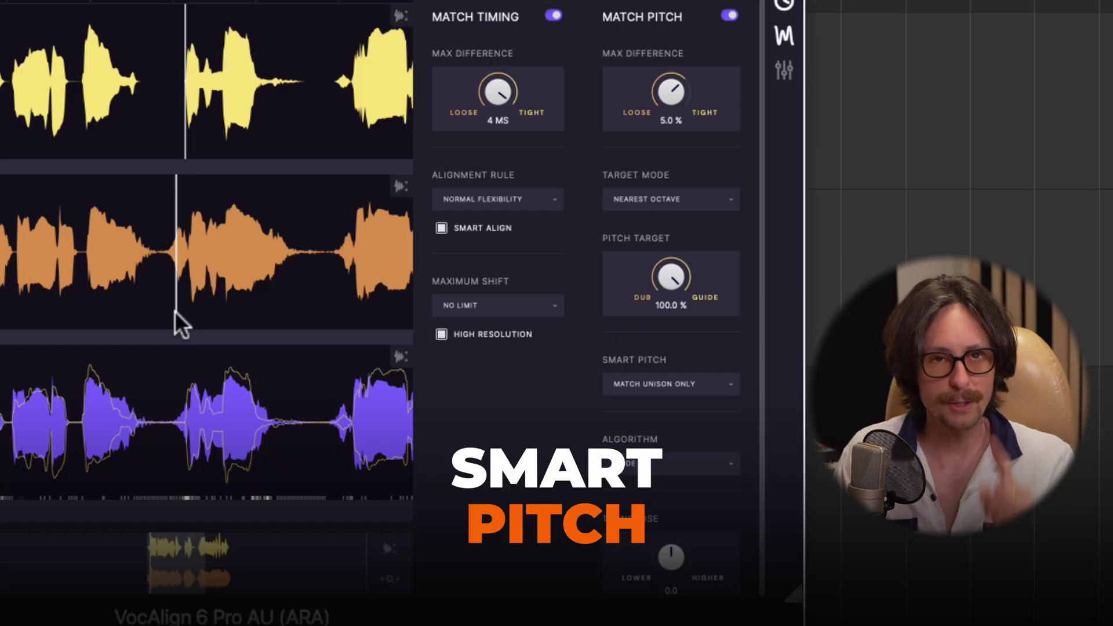
Rewind, toggle Match Pitch off and back on, and set Smart Pitch to Match All to Guide
click(55, 261)
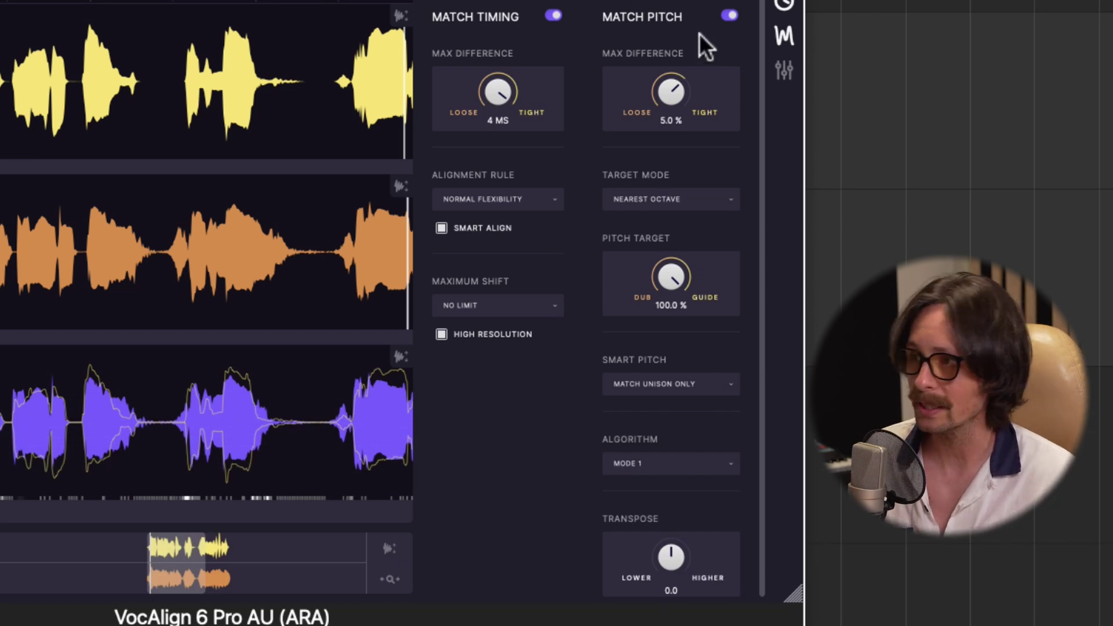
click(728, 15)
click(728, 14)
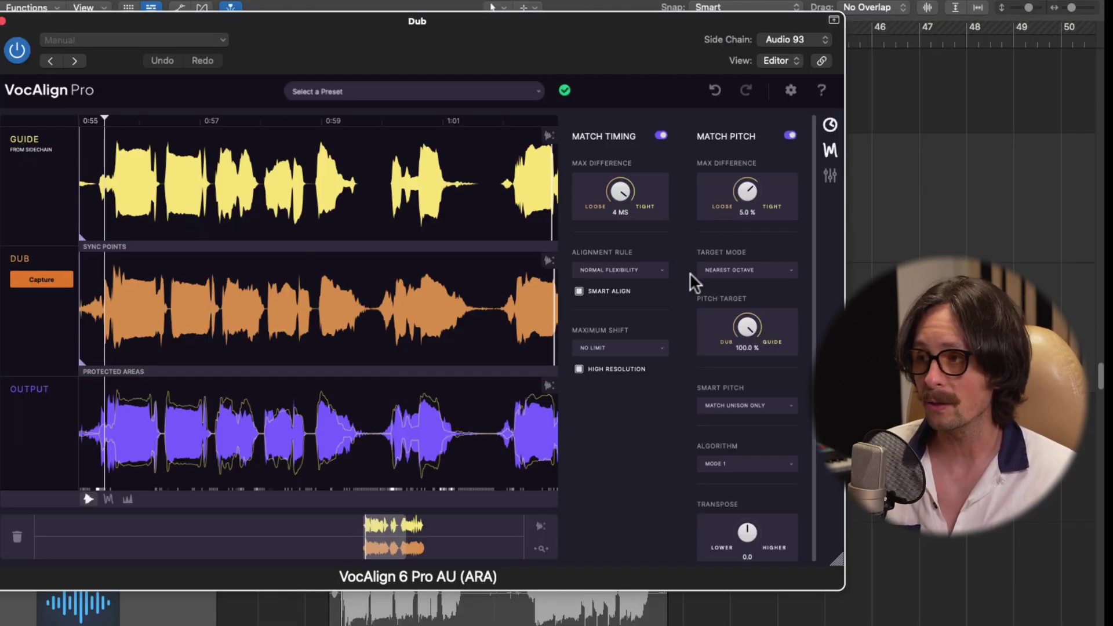
scroll(643, 426, down, 1)
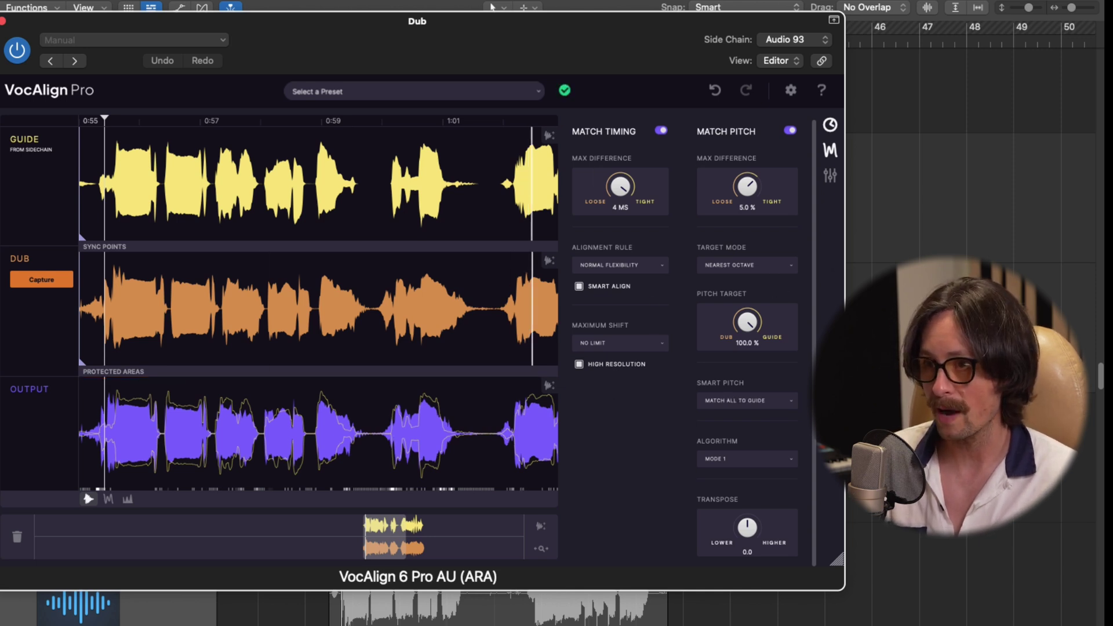
Drag the VocAlign window aside to reveal the mixer's channel strips
drag(61, 23, 238, 28)
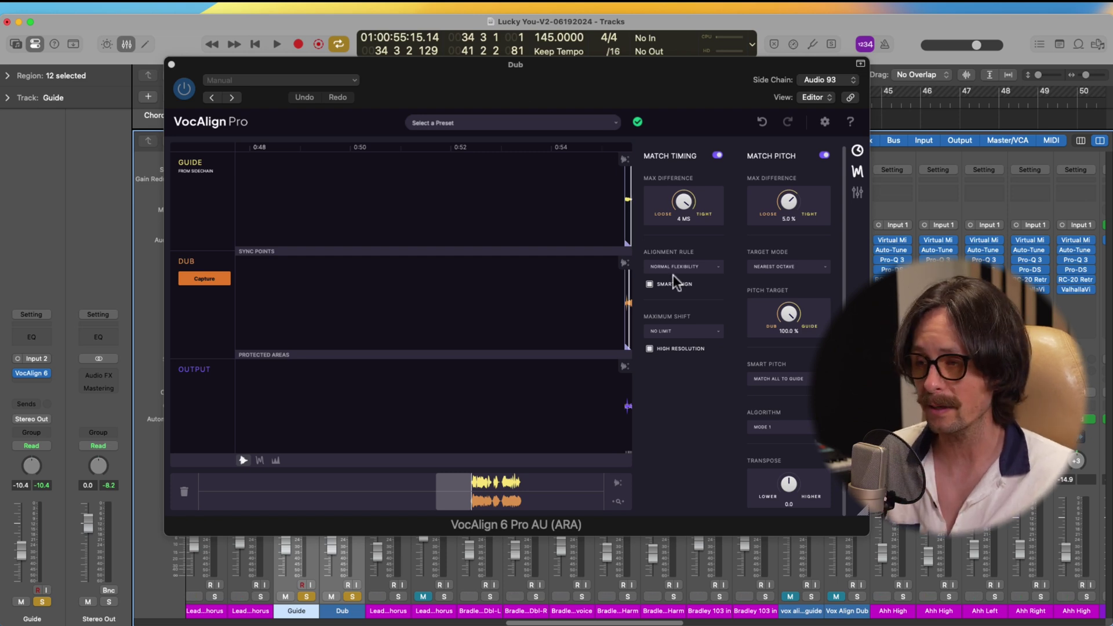
Set Max Difference to 9 ms and Pitch Target to 74.9%, then replay to recapture the dub
drag(681, 206, 681, 207)
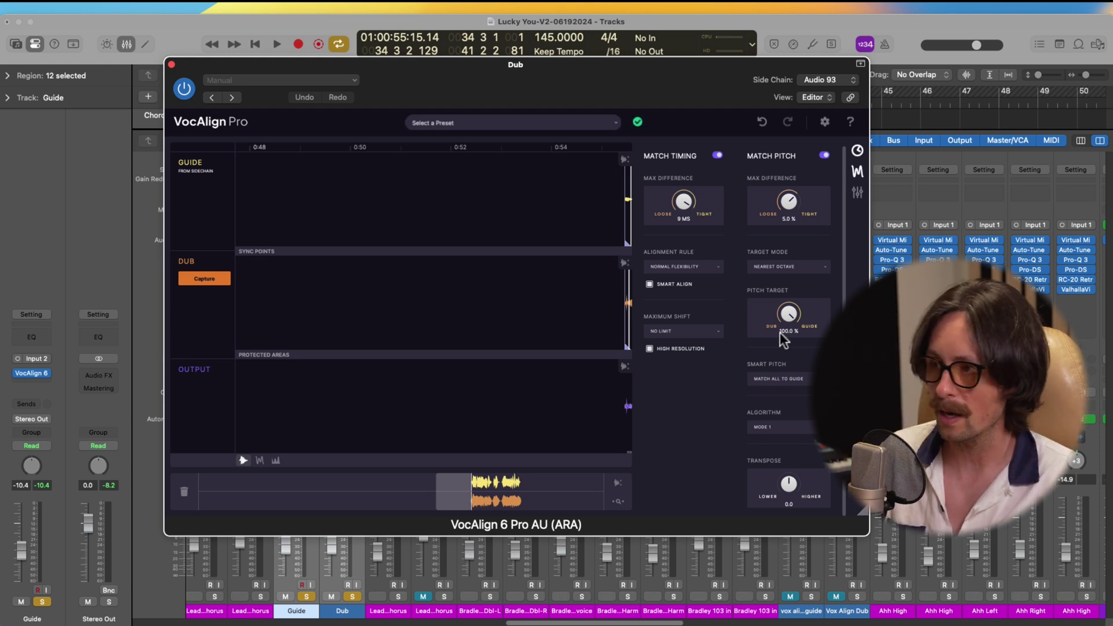
drag(788, 330, 798, 362)
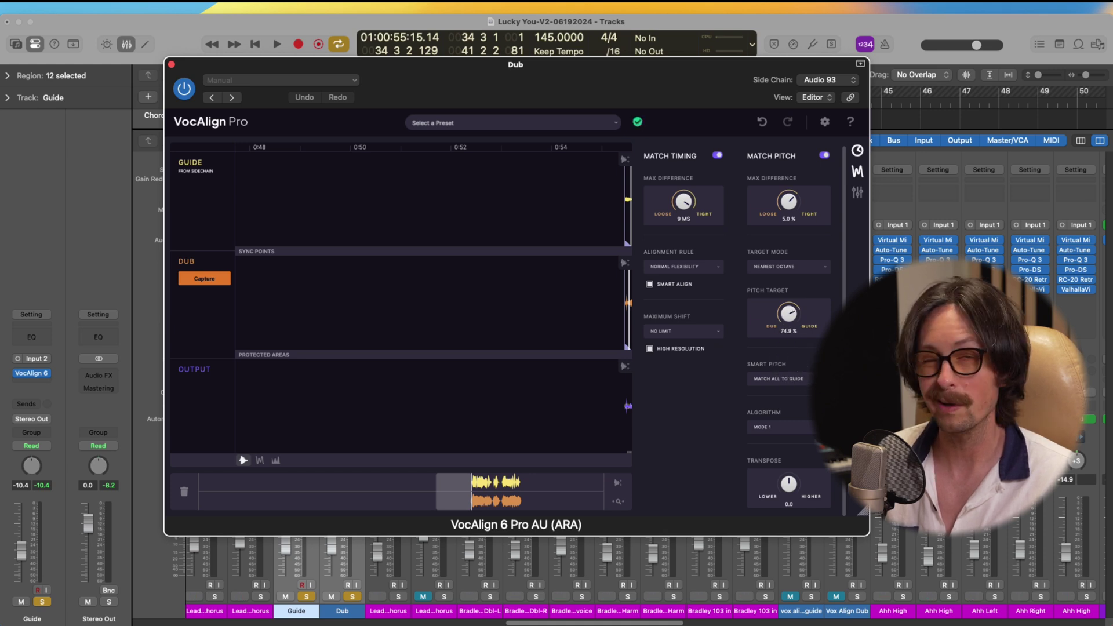
key(space)
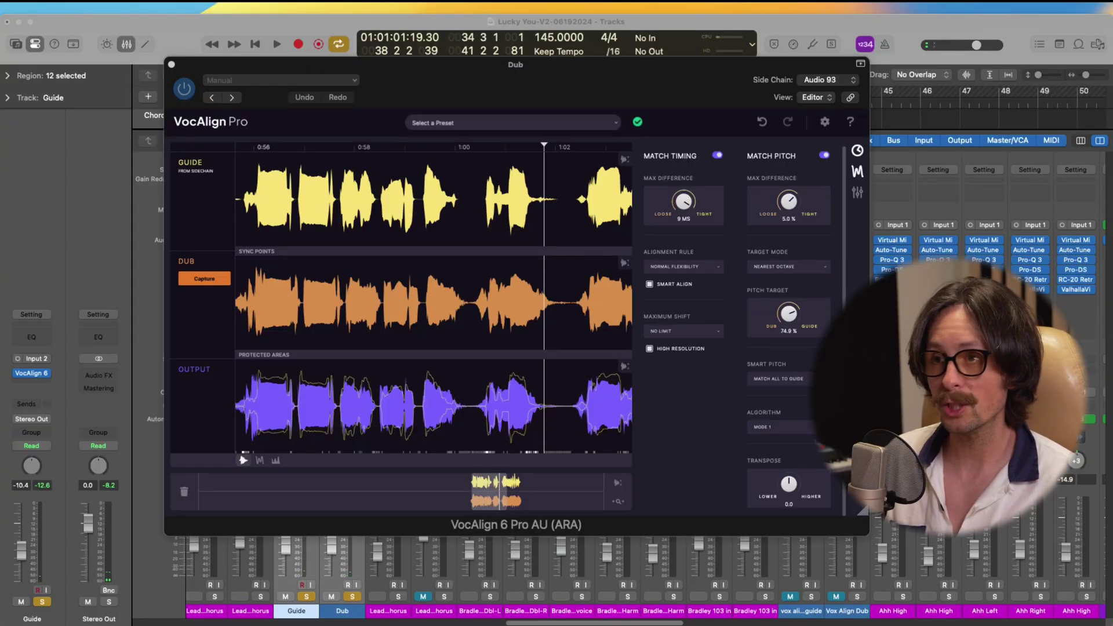
click(181, 89)
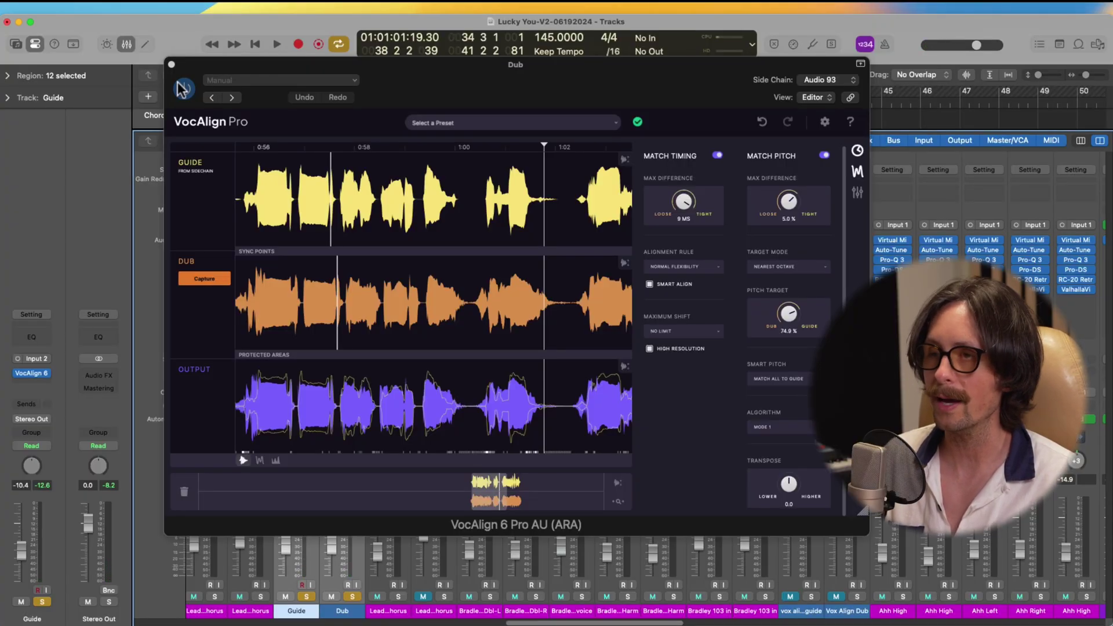
Close VocAlign and the mixer, then bounce the Dub region in place to a new track named vocaligned
click(170, 63)
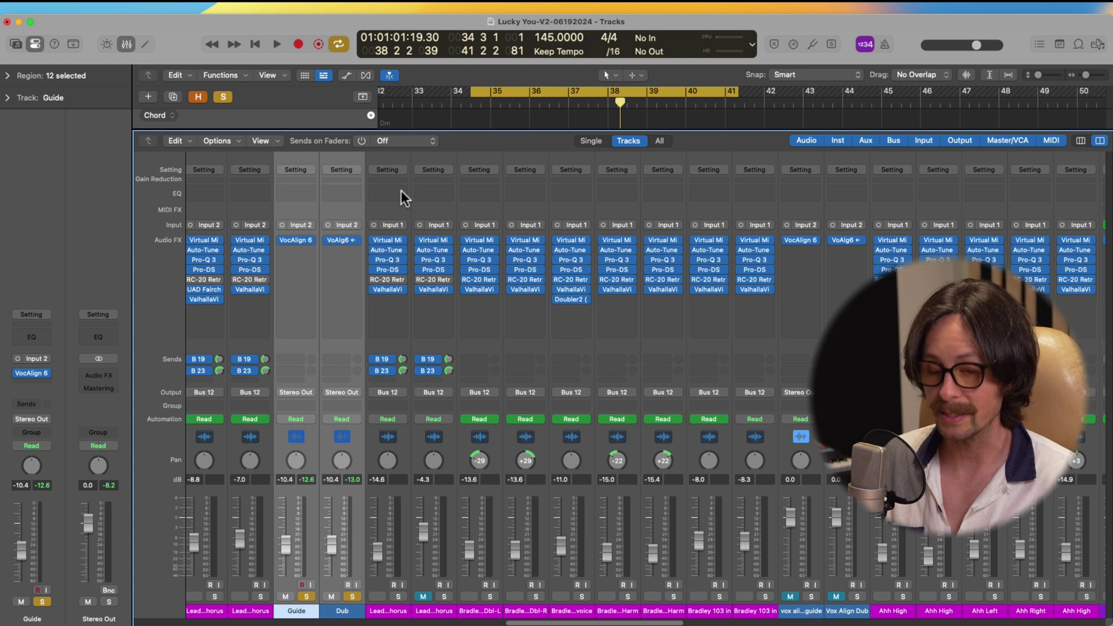
key(x)
click(766, 365)
click(506, 365)
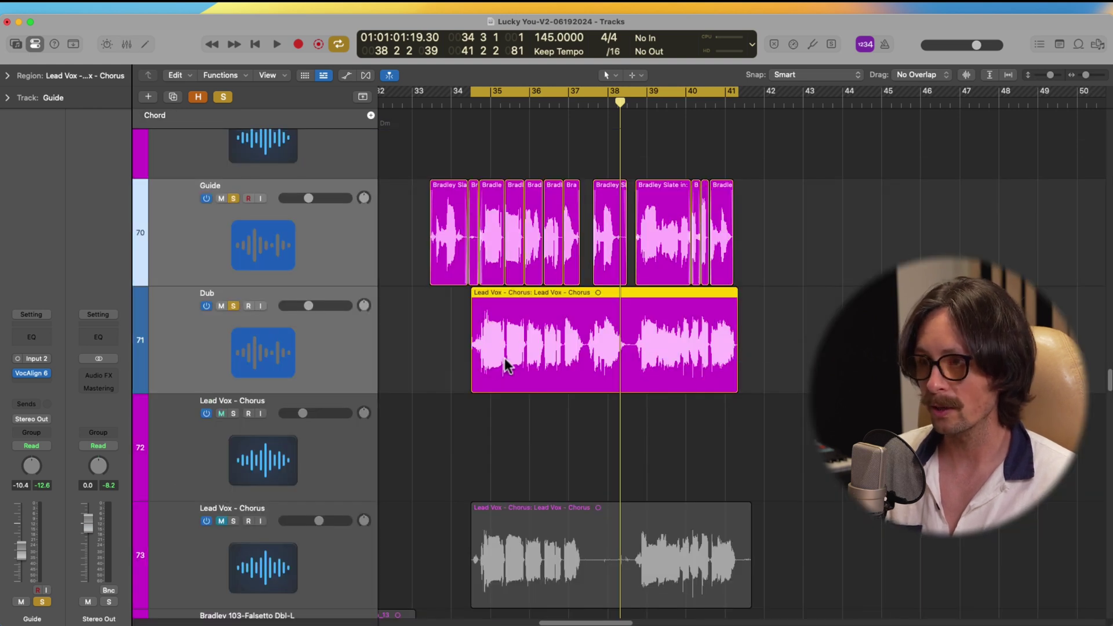
right_click(514, 353)
click(533, 351)
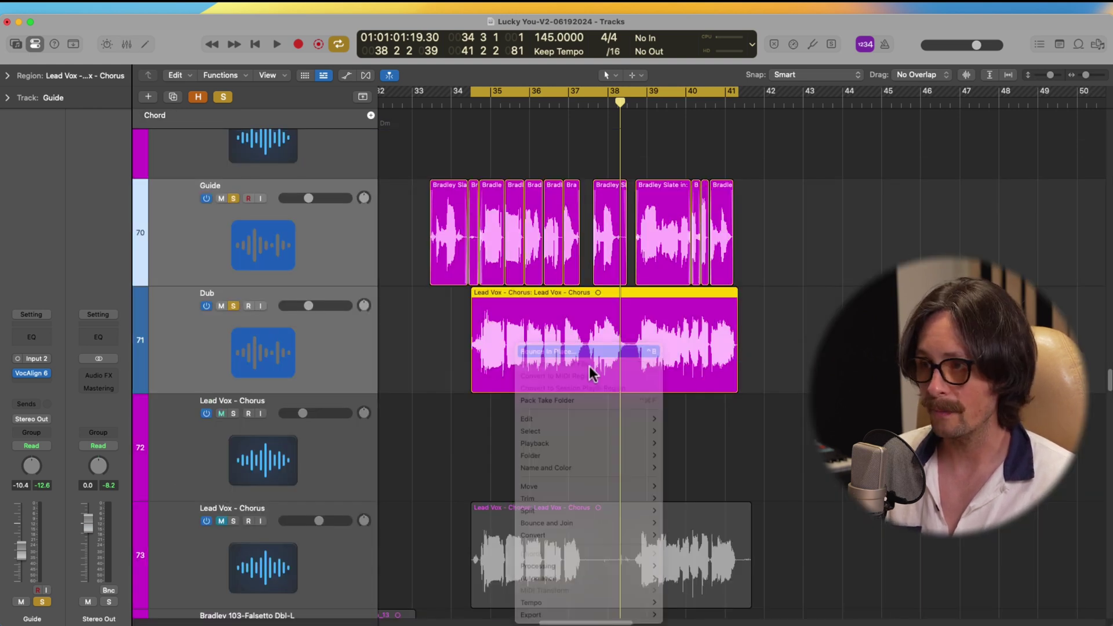
text(vocaligned)
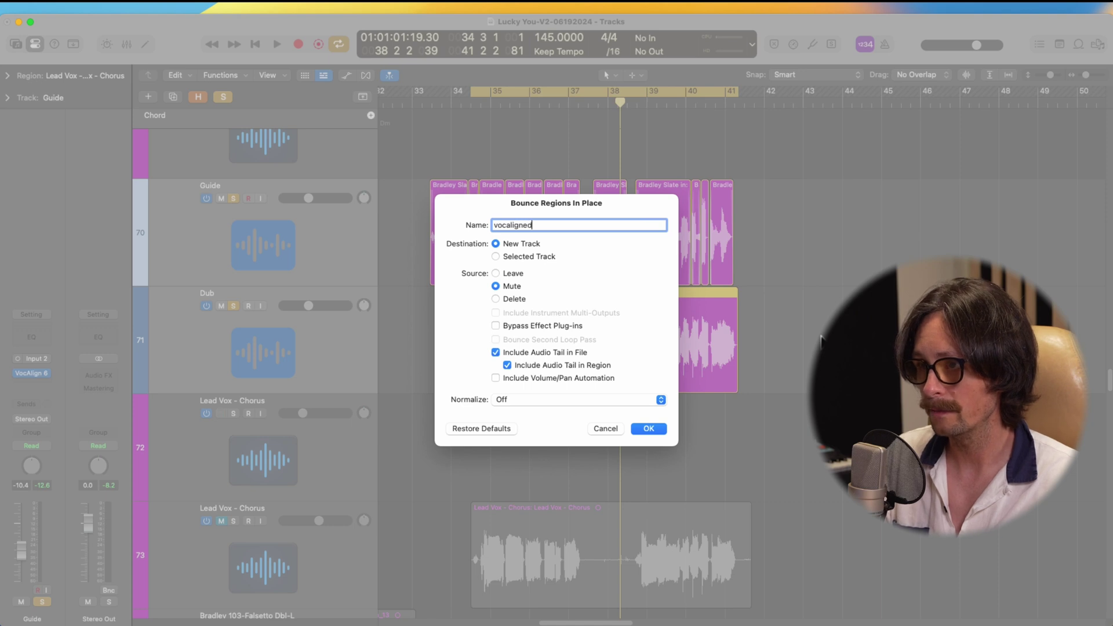
key(Return)
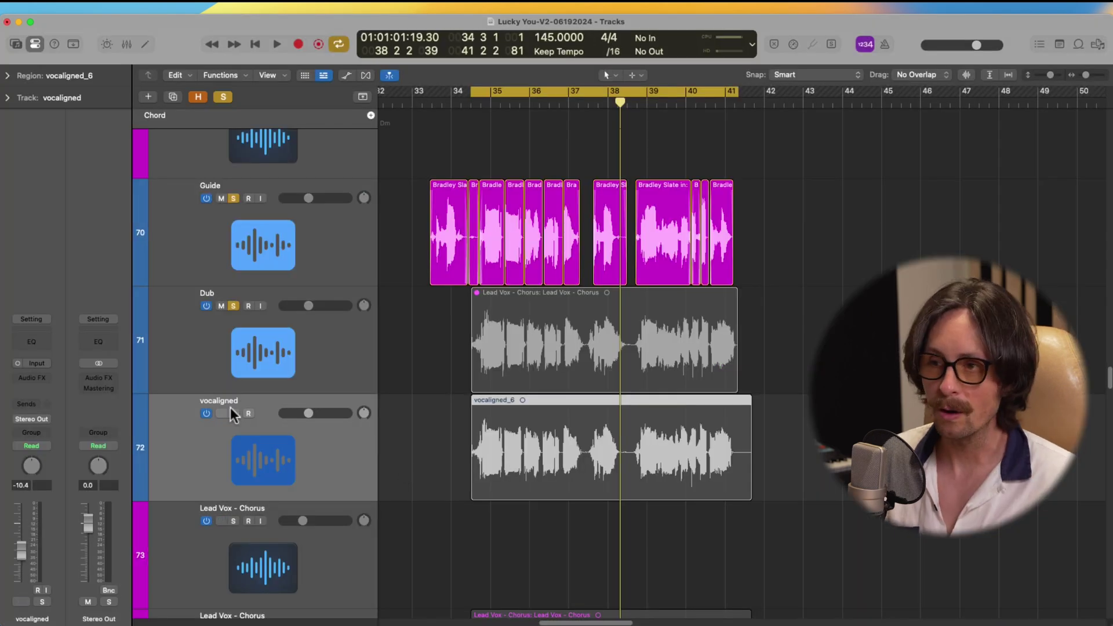
Move the Guide regions up a track, then play the before and after versions using vocaligned_6.1
drag(395, 238, 731, 238)
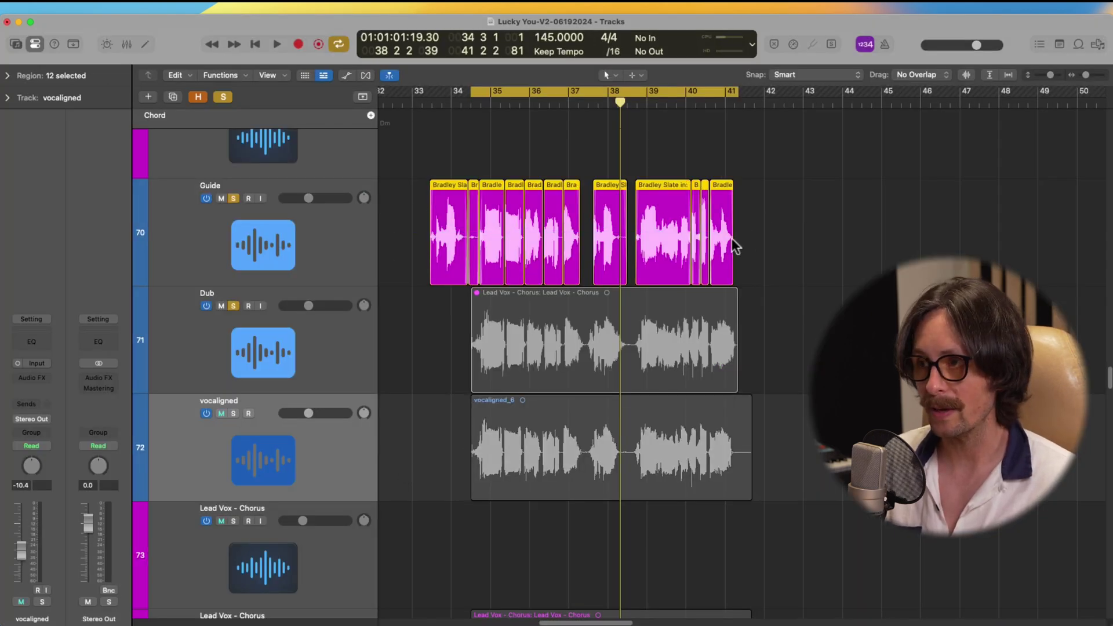
scroll(580, 255, up, 2)
drag(437, 271, 435, 206)
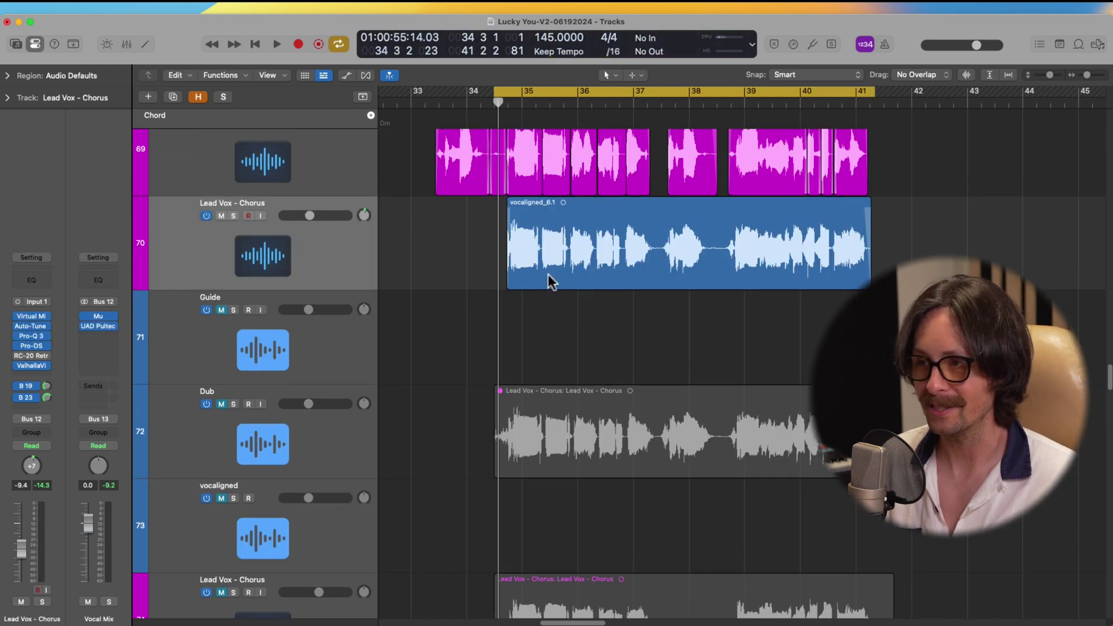
click(548, 273)
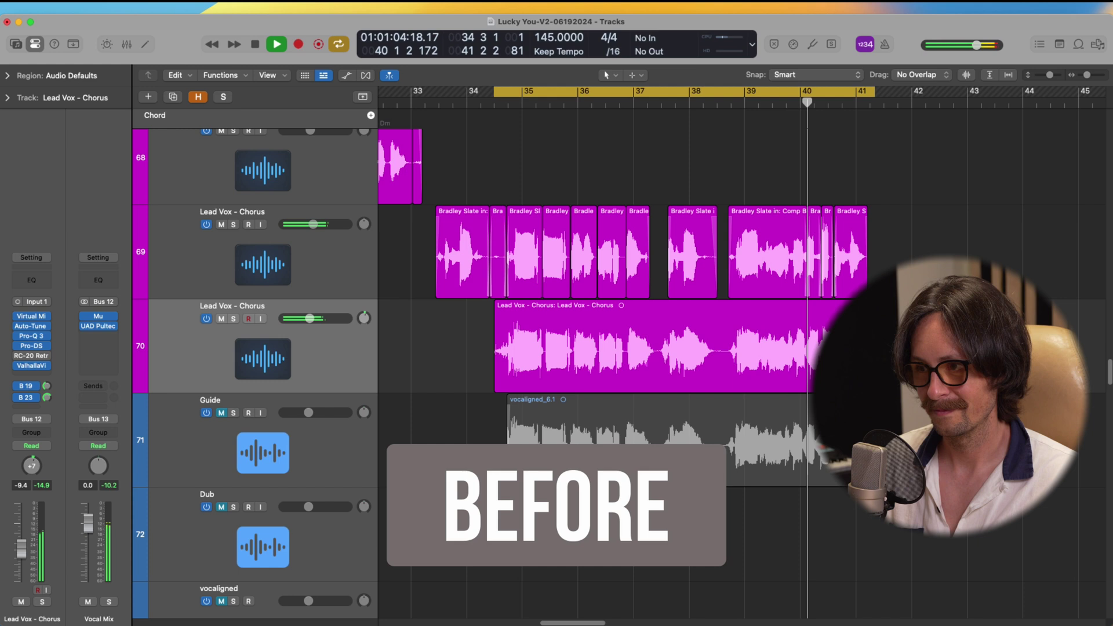
key(space)
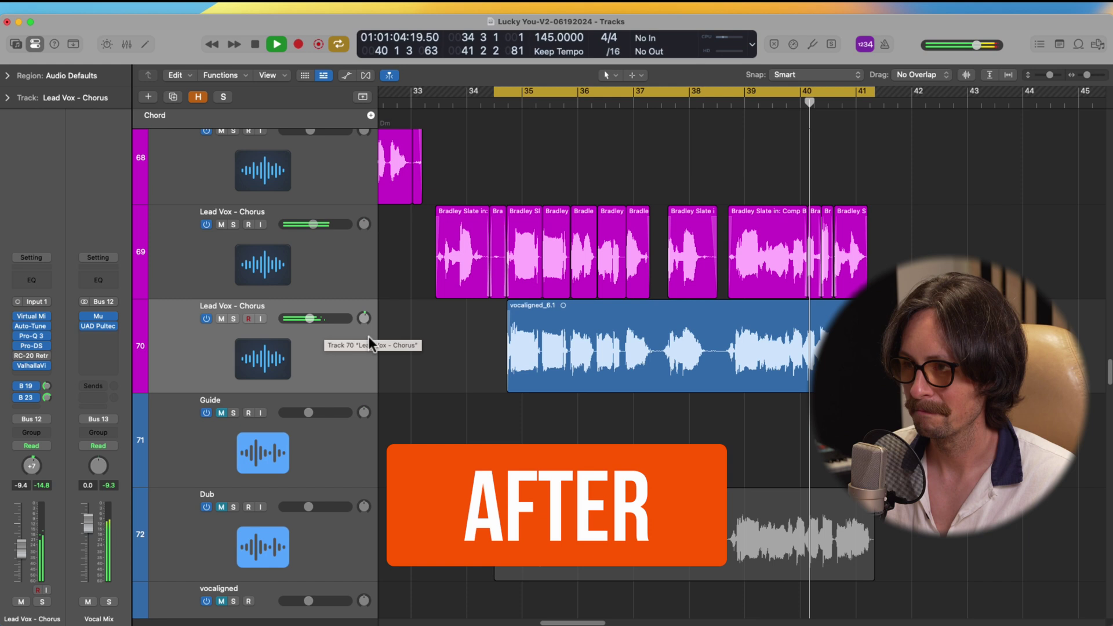
key(space)
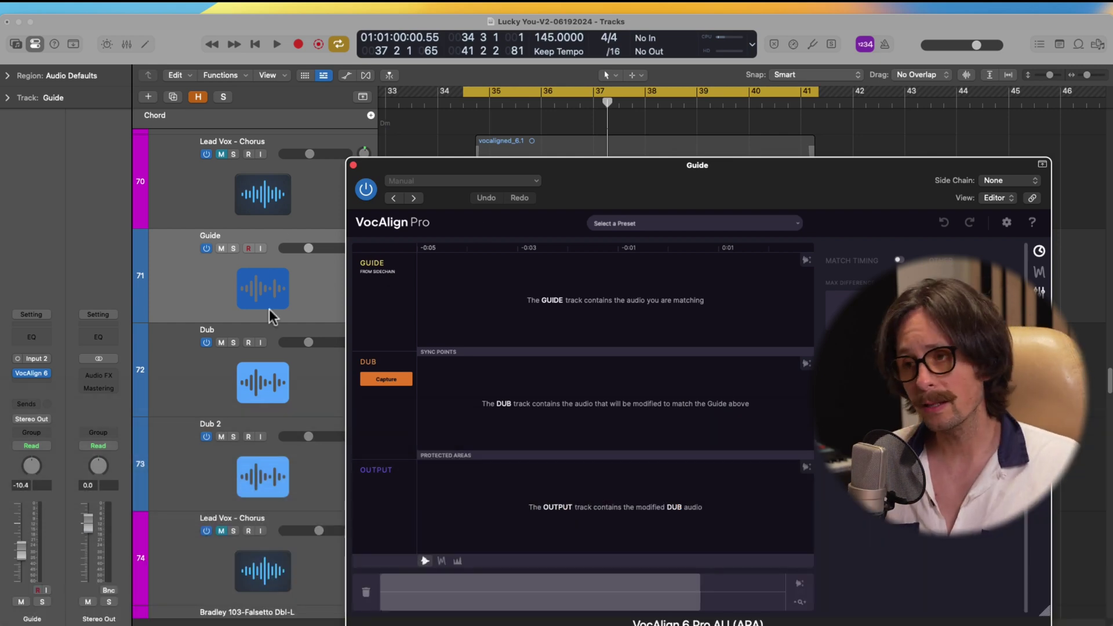
Open the VocAlign6 insert on the Dub track and drag its window out of the way
click(256, 357)
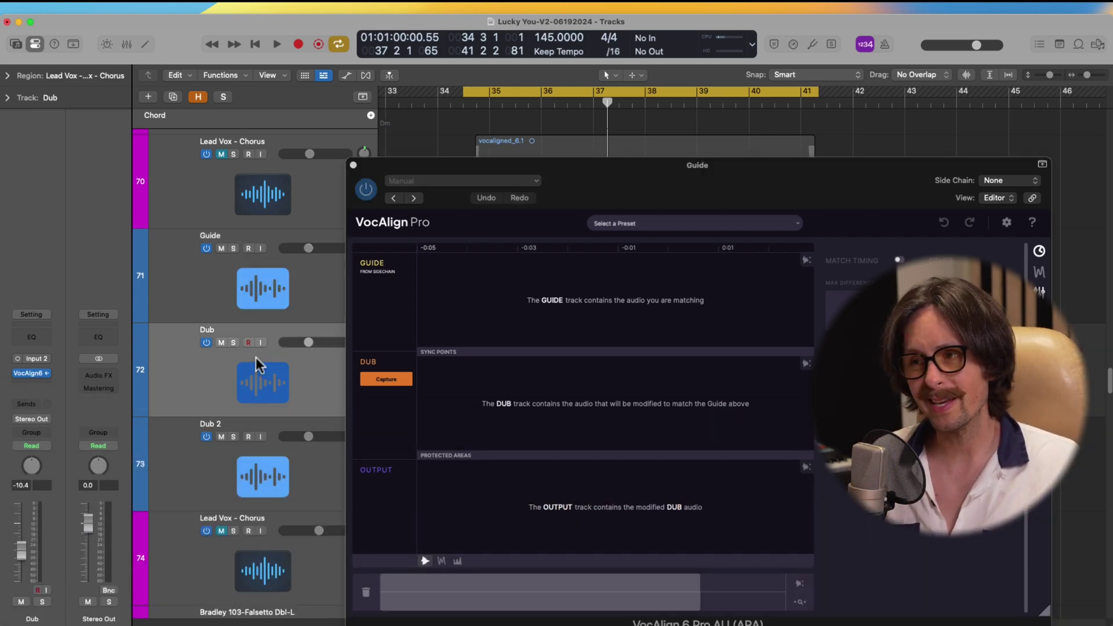
click(33, 371)
drag(602, 199, 436, 135)
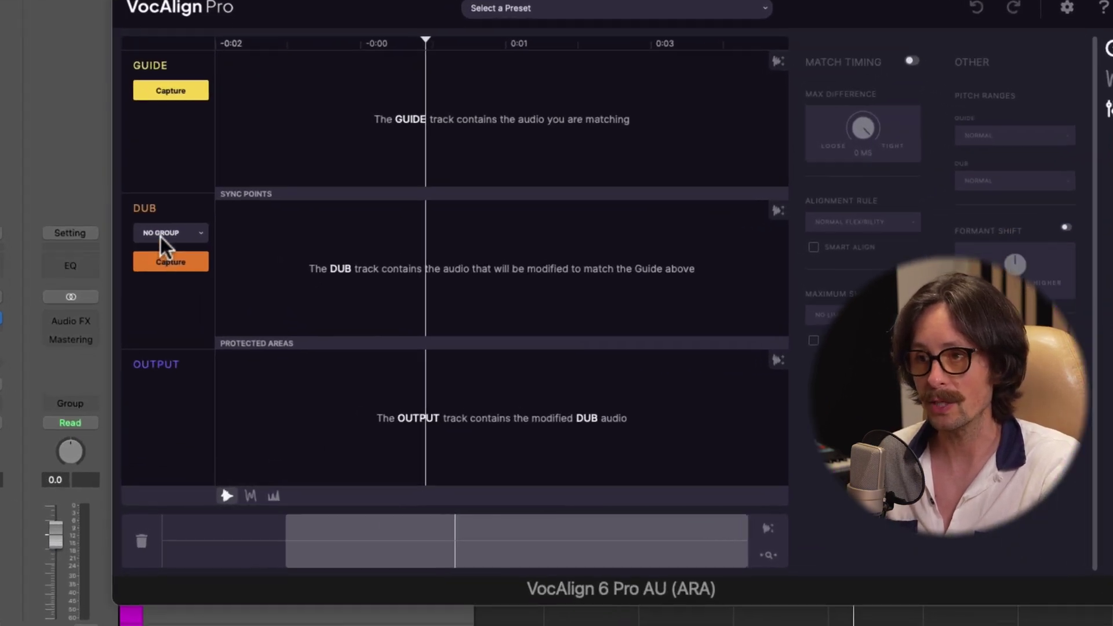
Open Dub's NO GROUP dropdown, then select the Guide and Dub 2 tracks to reveal their regions
click(160, 313)
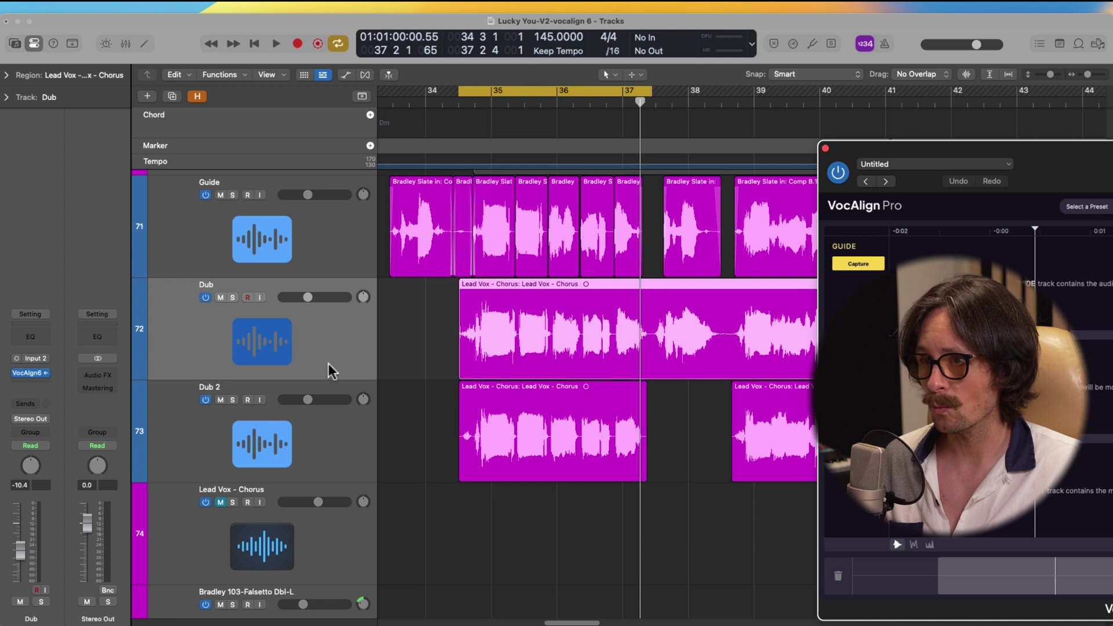
click(214, 235)
click(209, 437)
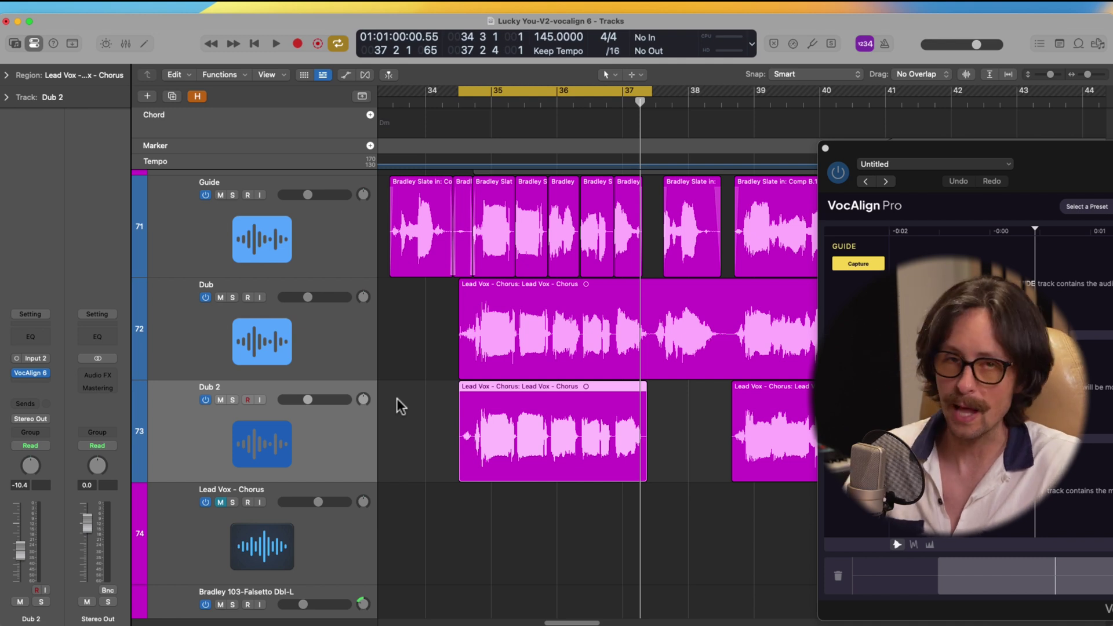
Bring Dub's VocAlign window to the centre and set NO GROUP to New Group for next capture
click(427, 339)
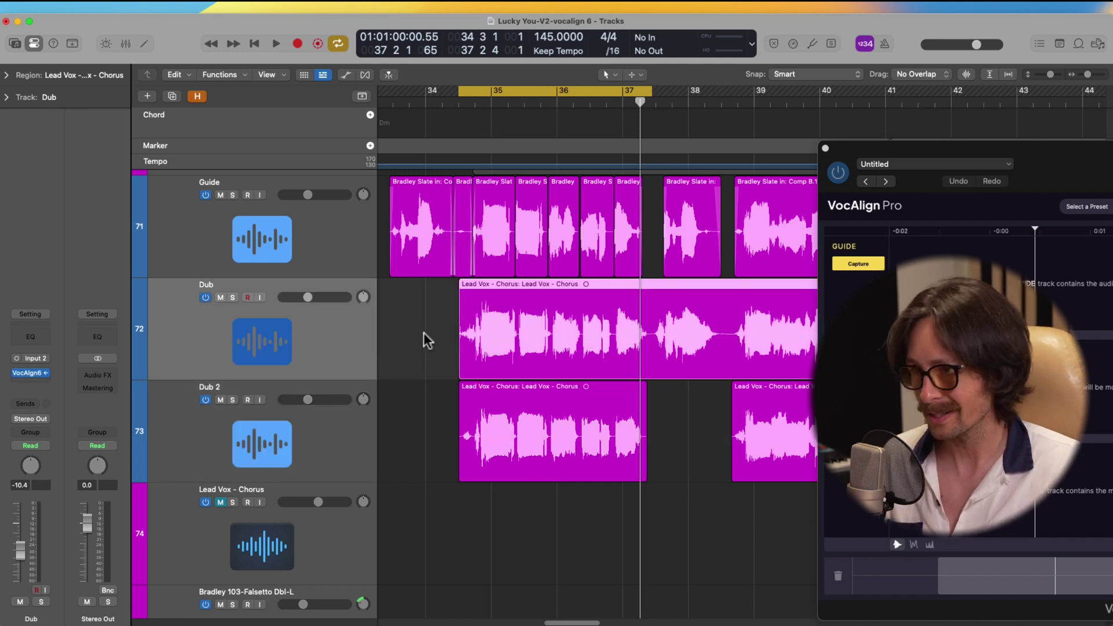
click(33, 372)
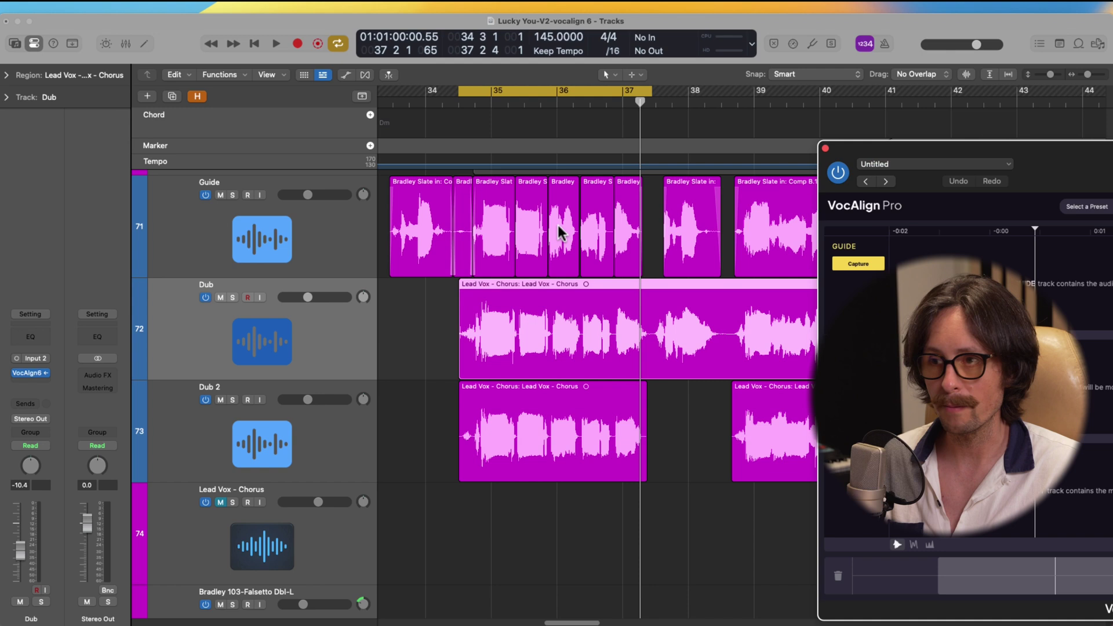
drag(1030, 141, 326, 86)
click(168, 309)
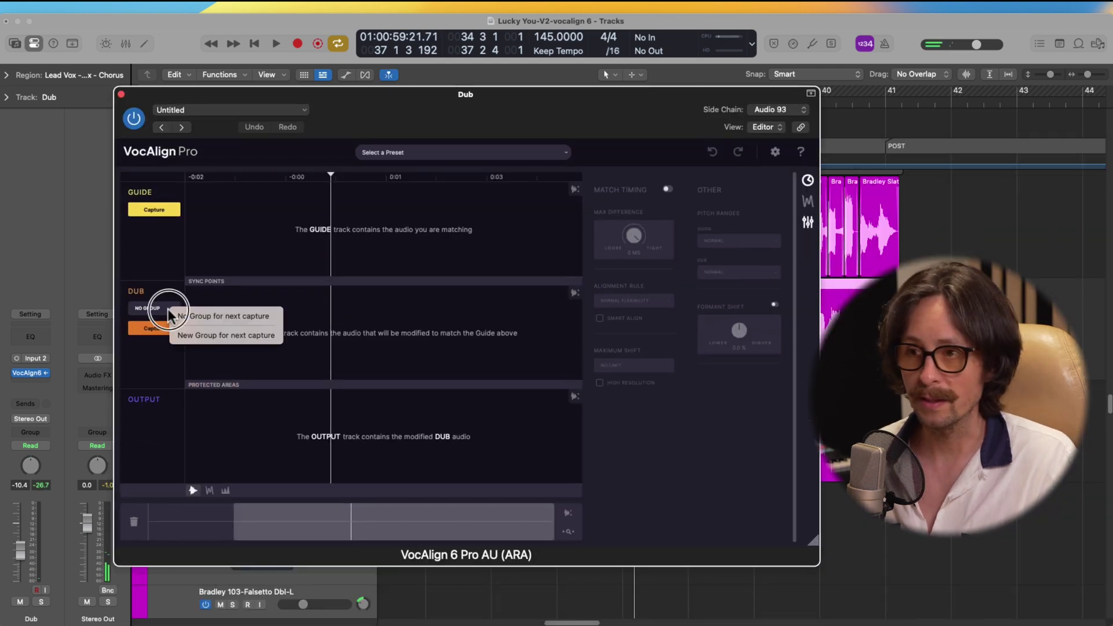
click(214, 336)
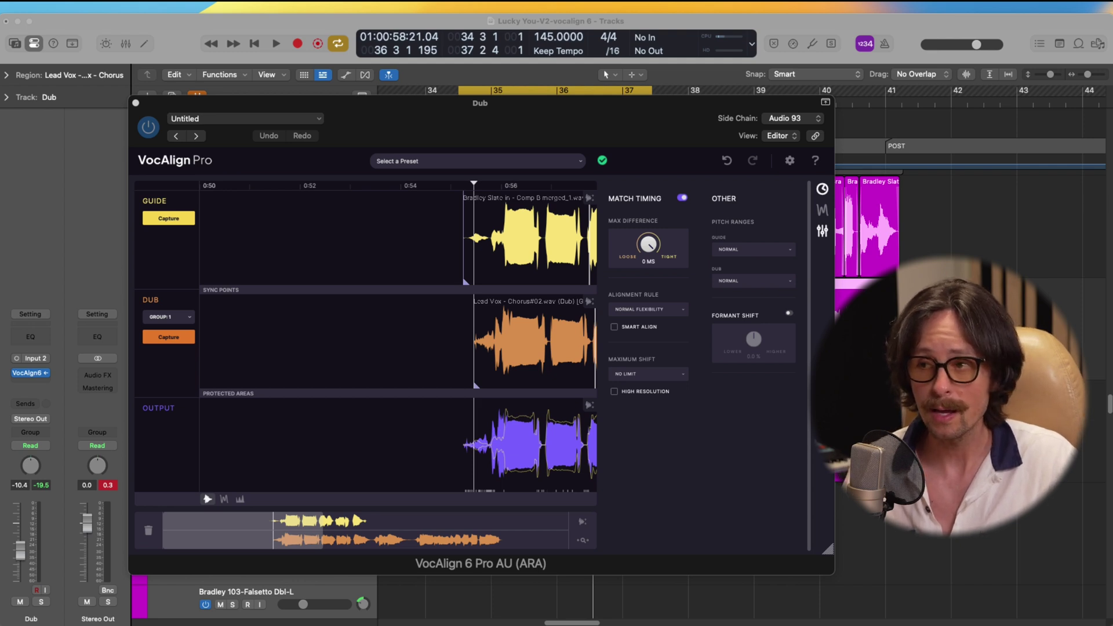
Fit the Group 1 view, move its window aside, and select the Dub 2 track
click(158, 340)
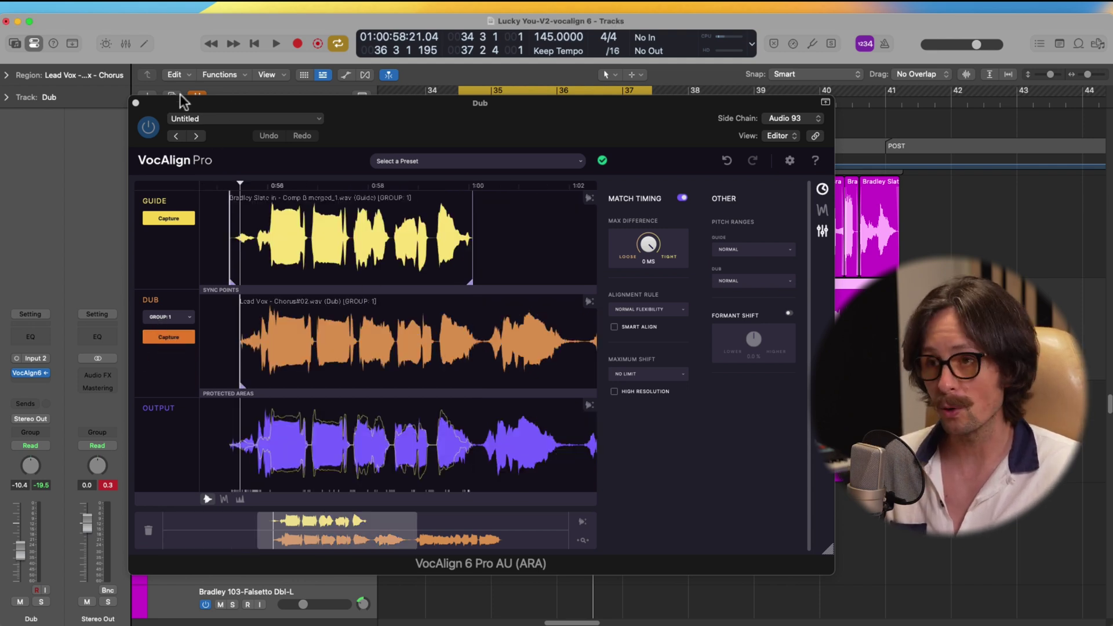
drag(291, 100, 1055, 103)
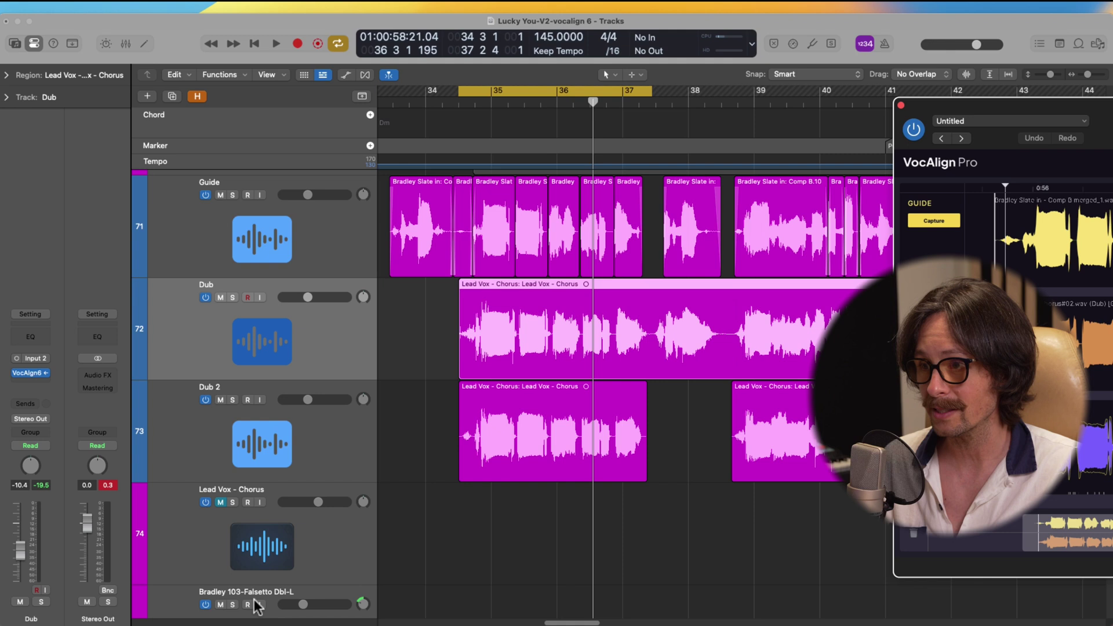
click(521, 428)
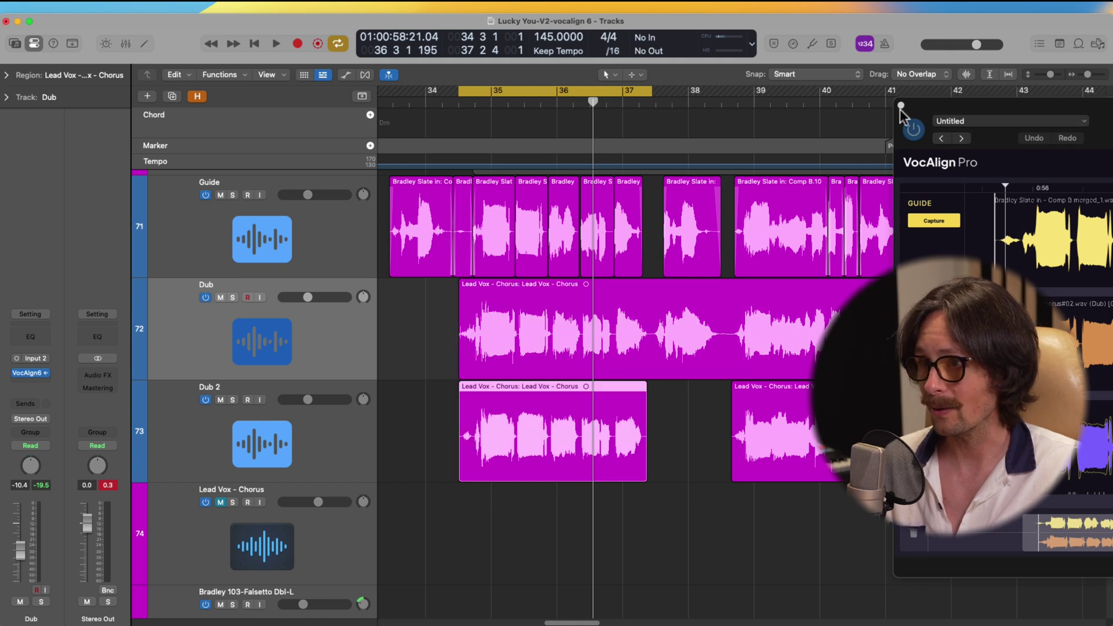
click(170, 425)
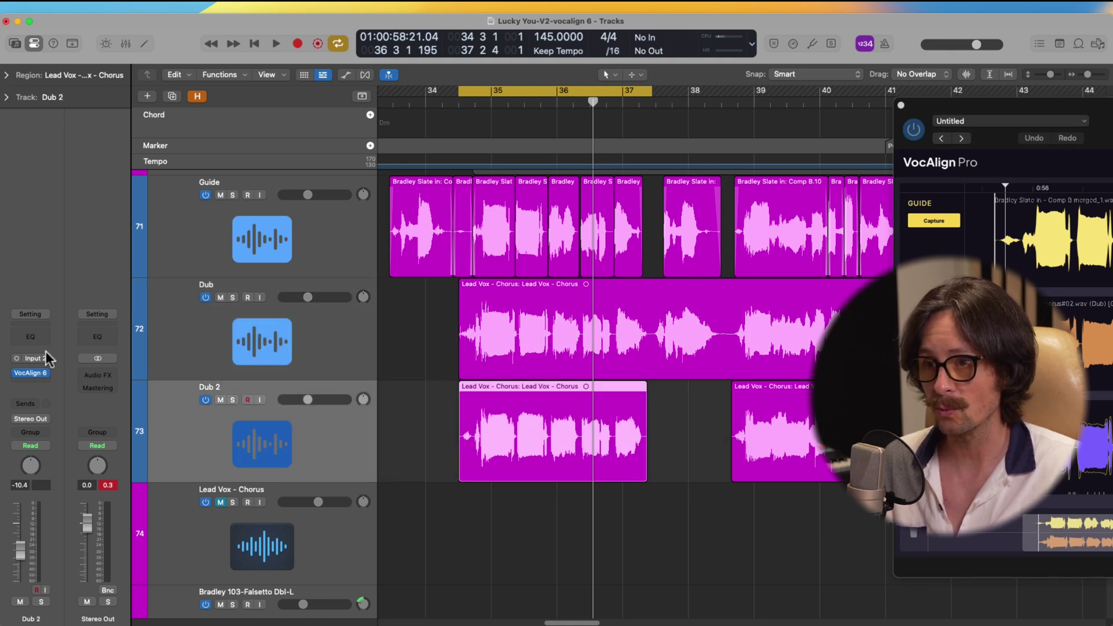
Open VocAlign Pro on Dub 2, set timing Max Difference to 8 ms, and play
click(30, 373)
drag(668, 168, 403, 89)
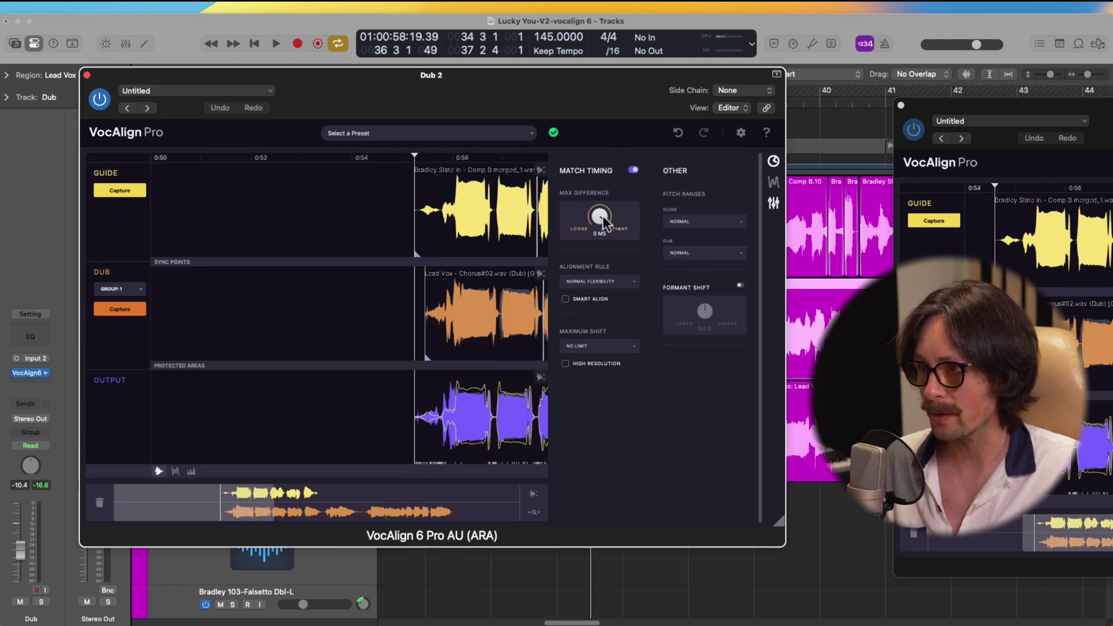
drag(603, 222, 603, 225)
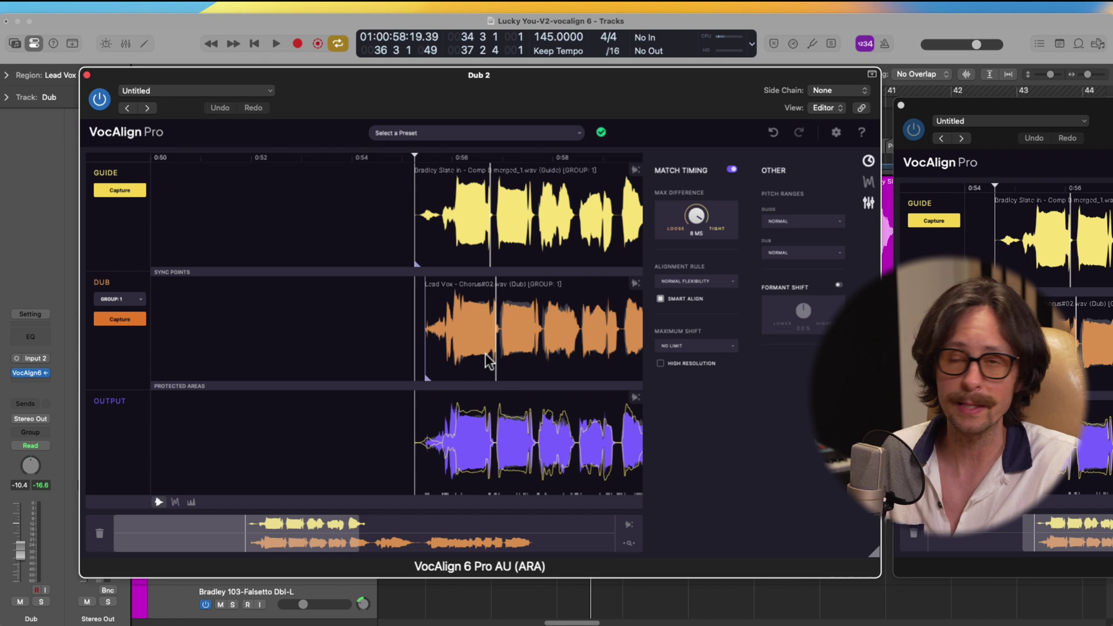
key(space)
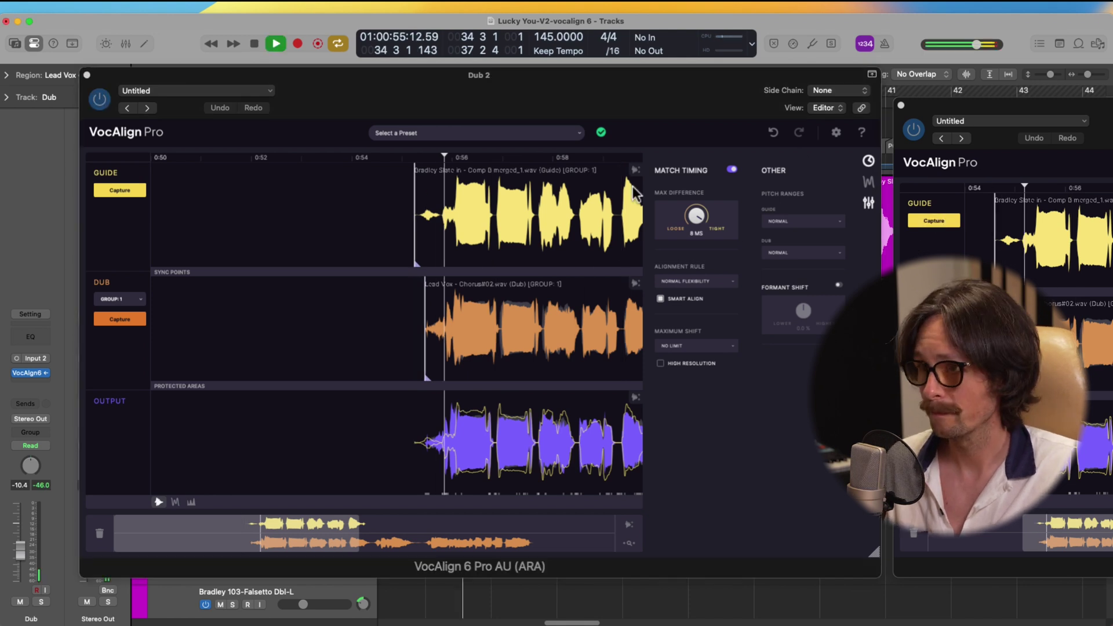
Move the alignment window aside and close the group list with GROUP: 2 assigned
drag(366, 103, 1008, 58)
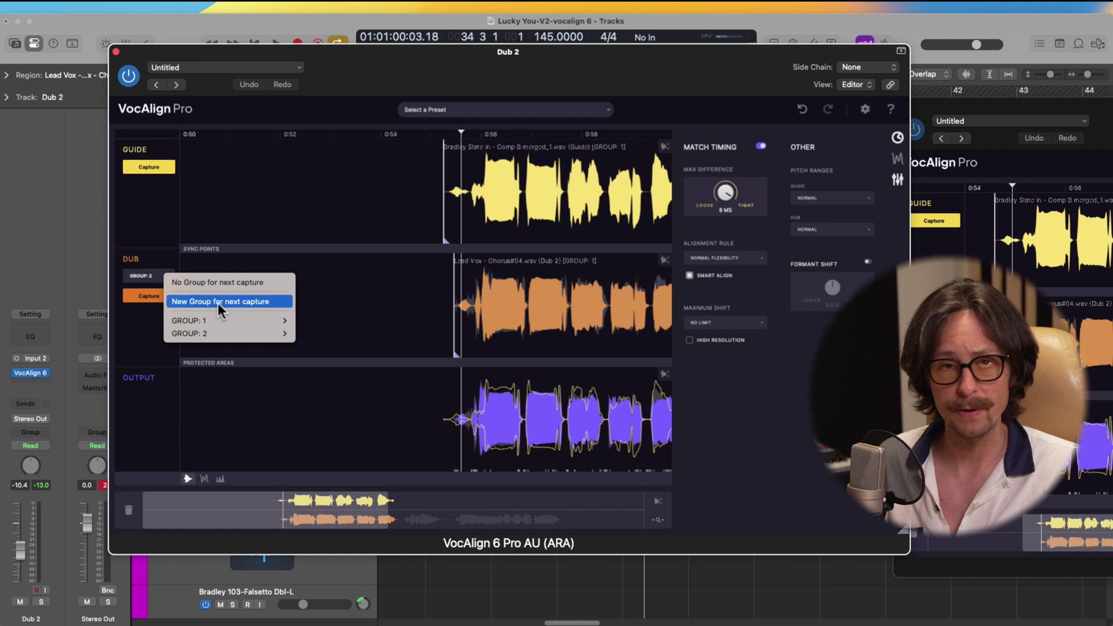
click(141, 333)
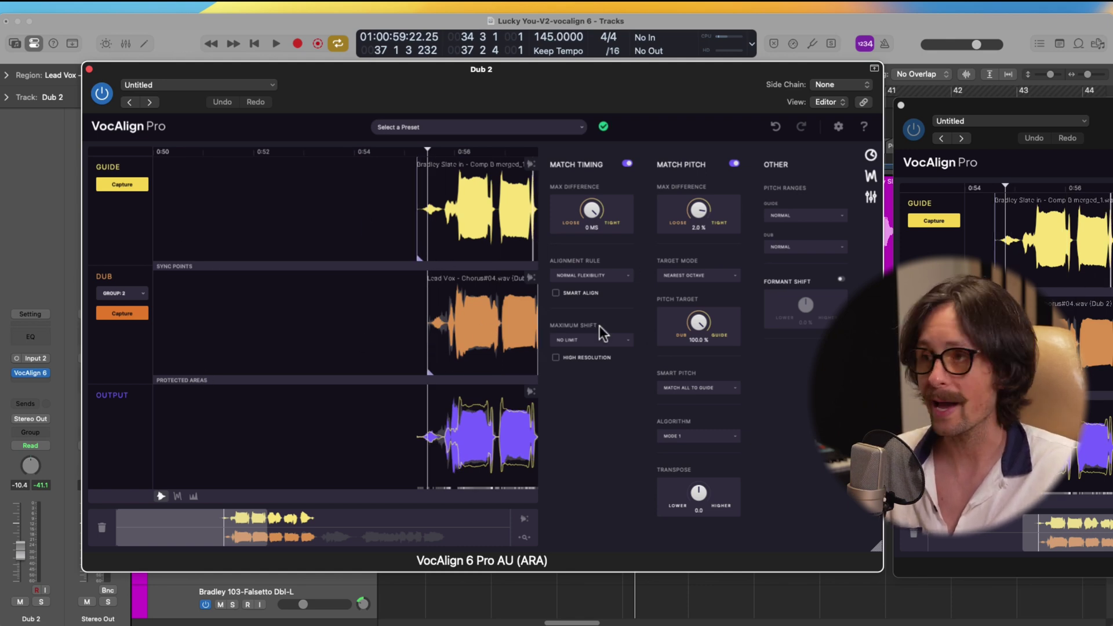
Set pitch Max Difference to 0.0%, play from the chorus, and move the VocAlign window aside
drag(707, 216, 704, 130)
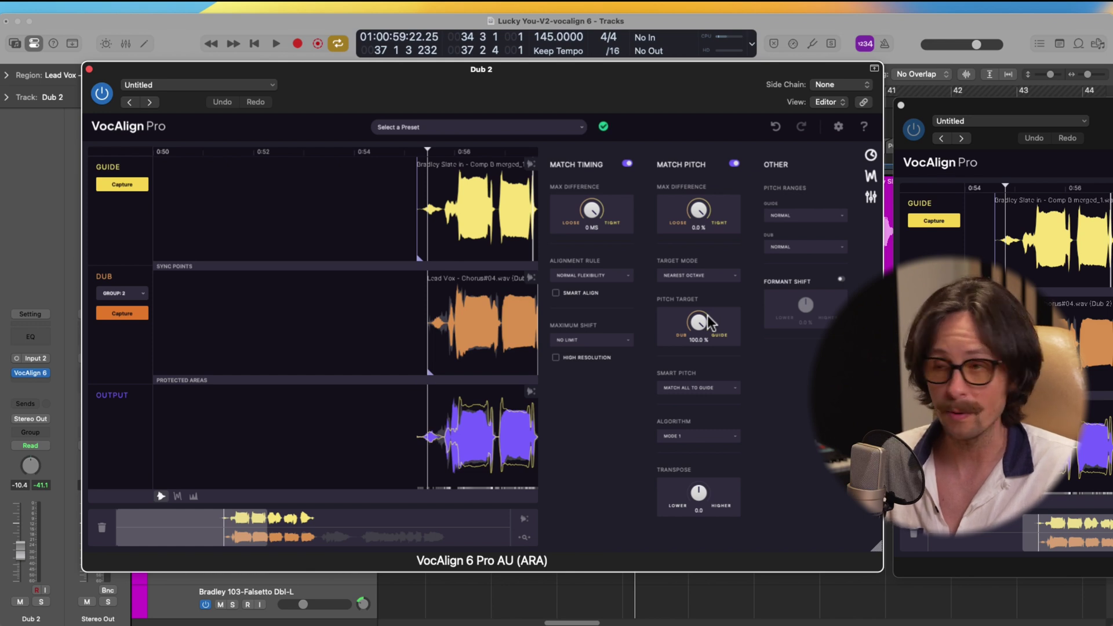
click(890, 84)
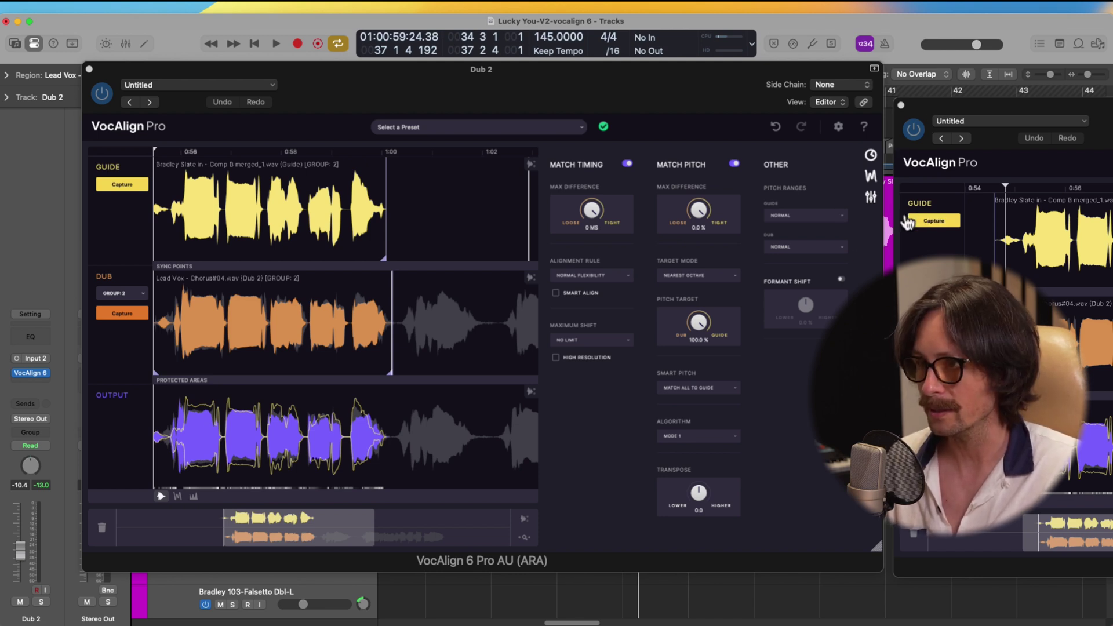
key(space)
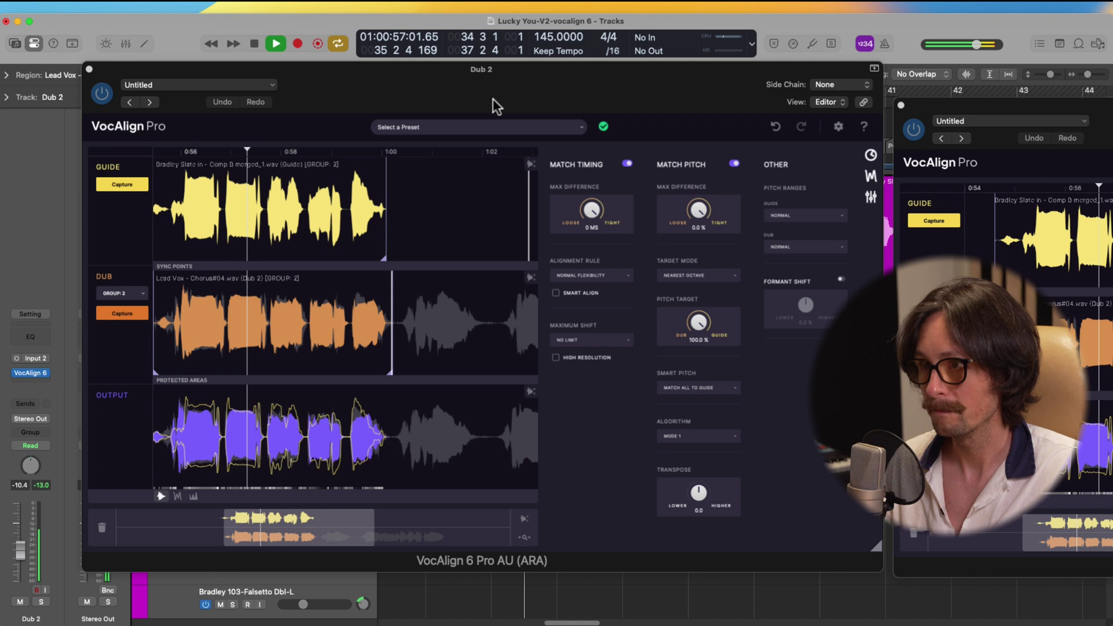
drag(493, 99, 1064, 67)
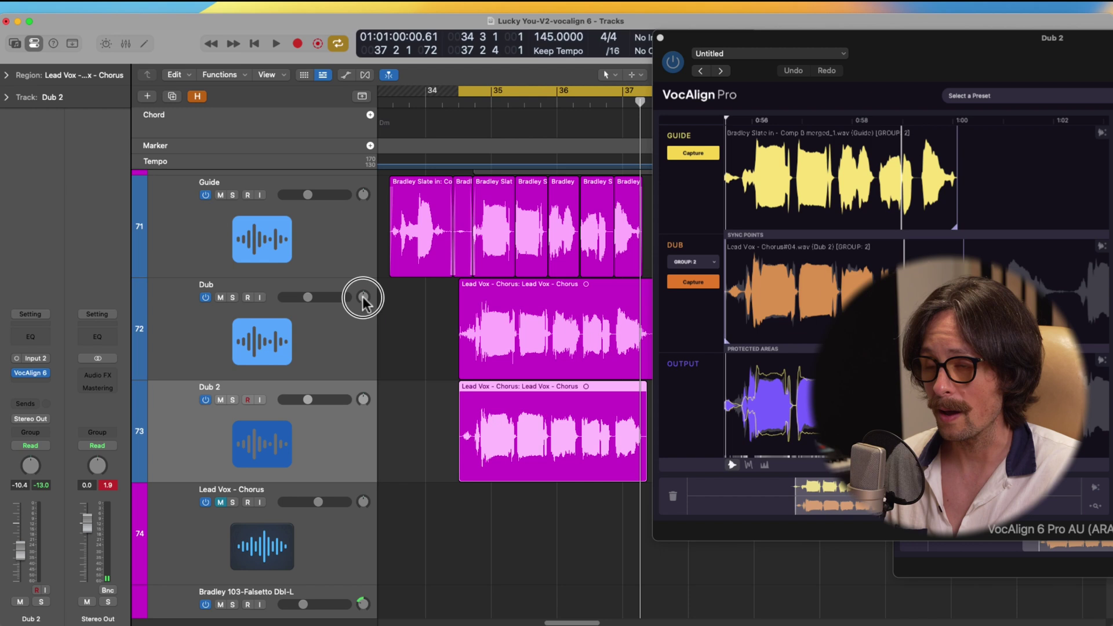
Pan Dub left to -44 and Dub 2 right to +41, solo the three vocals, and play
drag(363, 298, 369, 323)
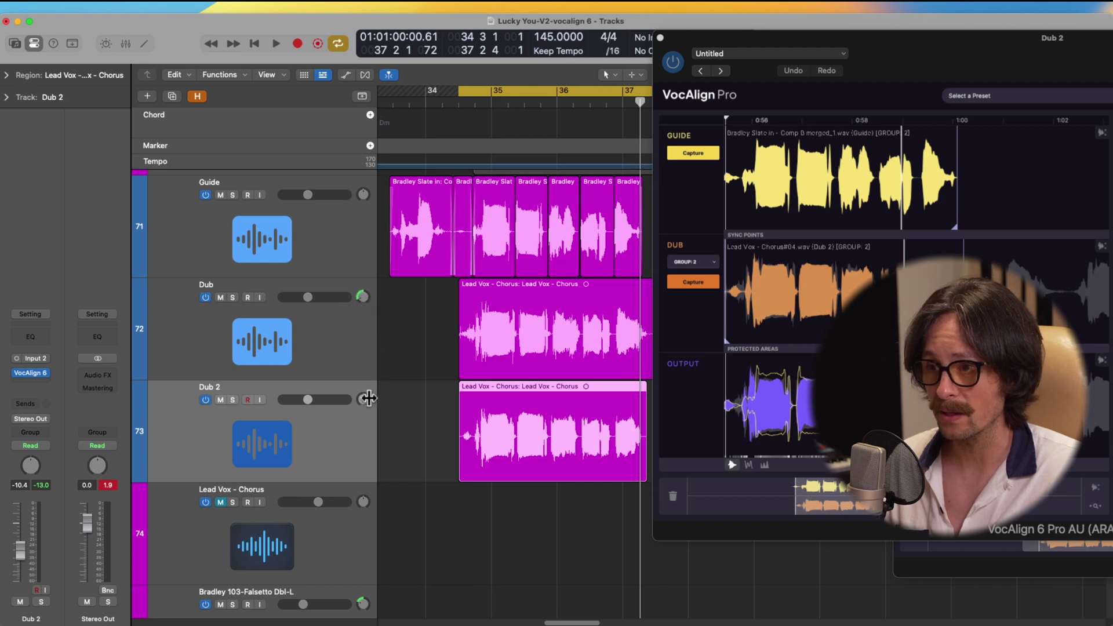
drag(365, 395, 370, 384)
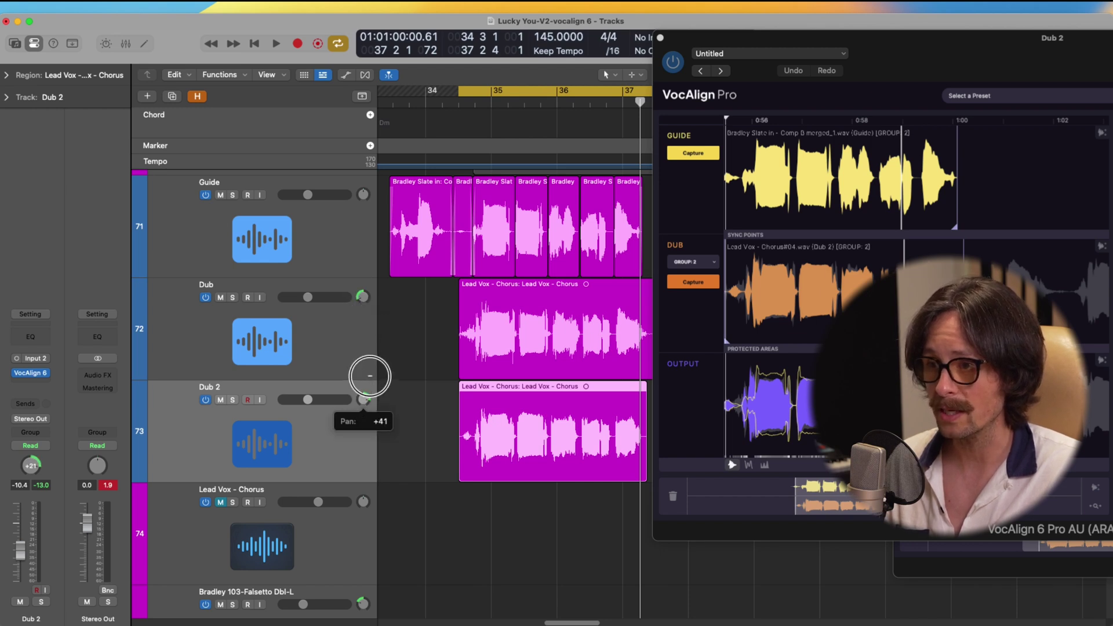
drag(369, 375, 370, 371)
key(space)
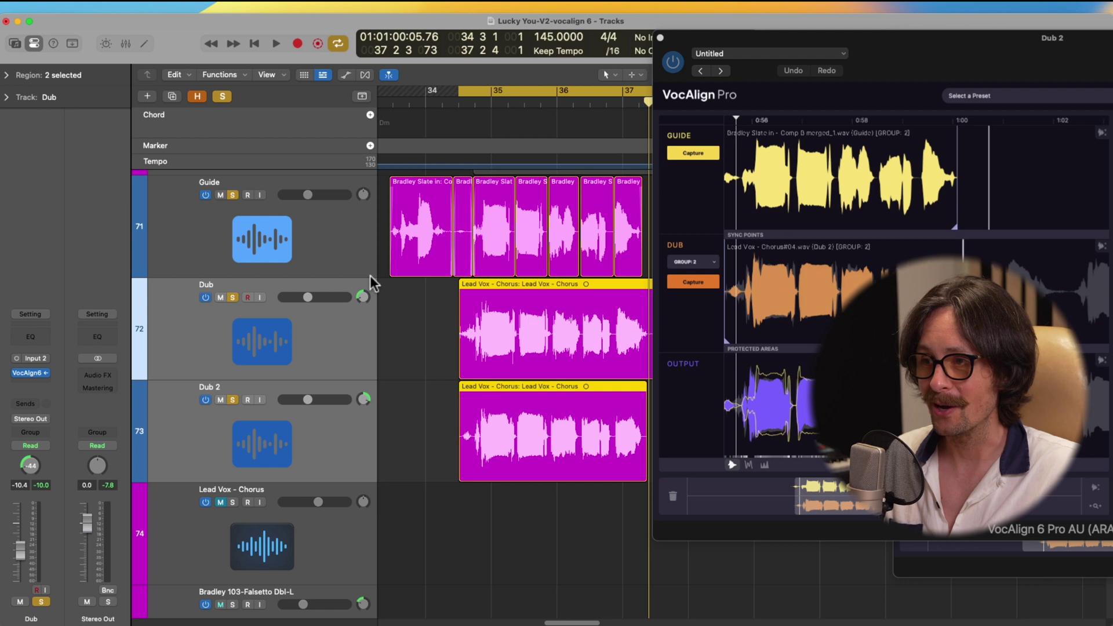
Select the Guide regions, show the Mixer, and play the before version
click(257, 239)
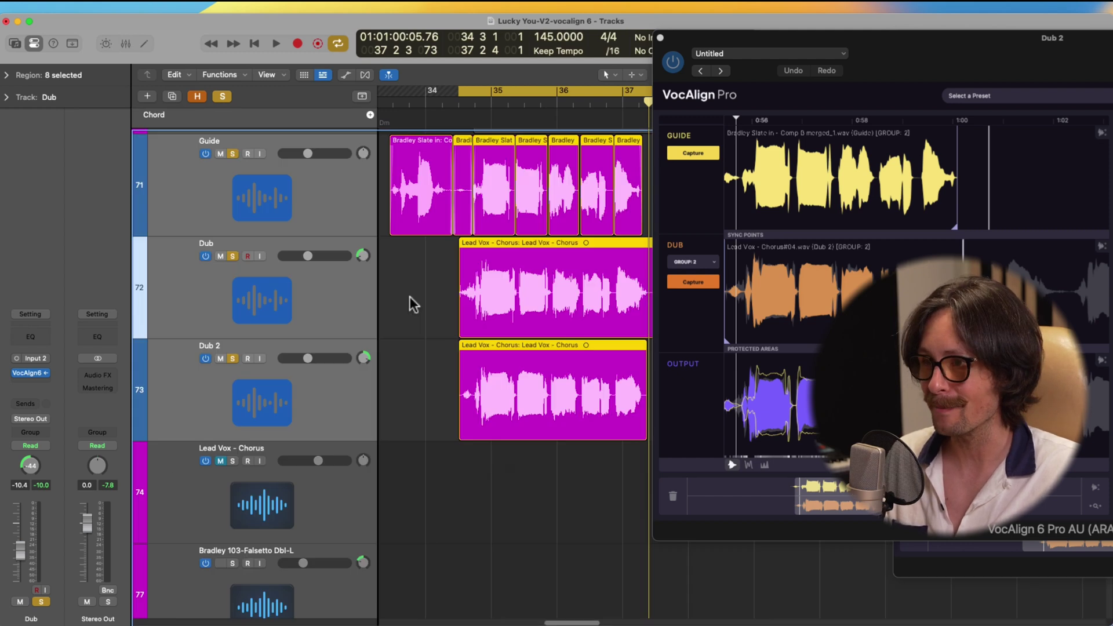
key(x)
key(space)
click(931, 43)
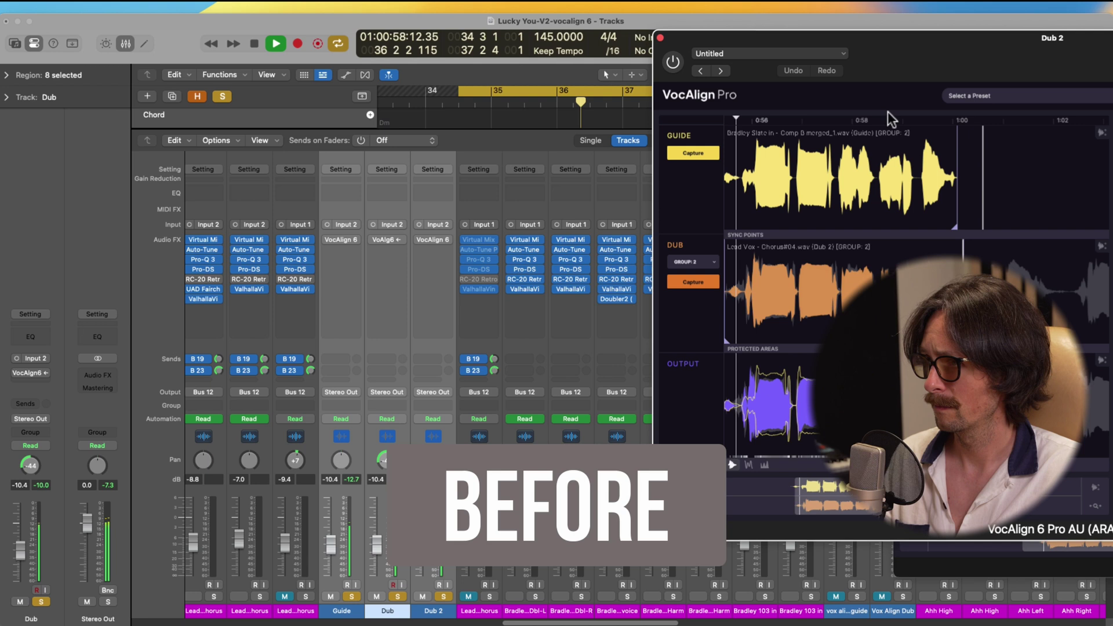
Make the Mixer active while the soloed guide and doubles play
click(520, 294)
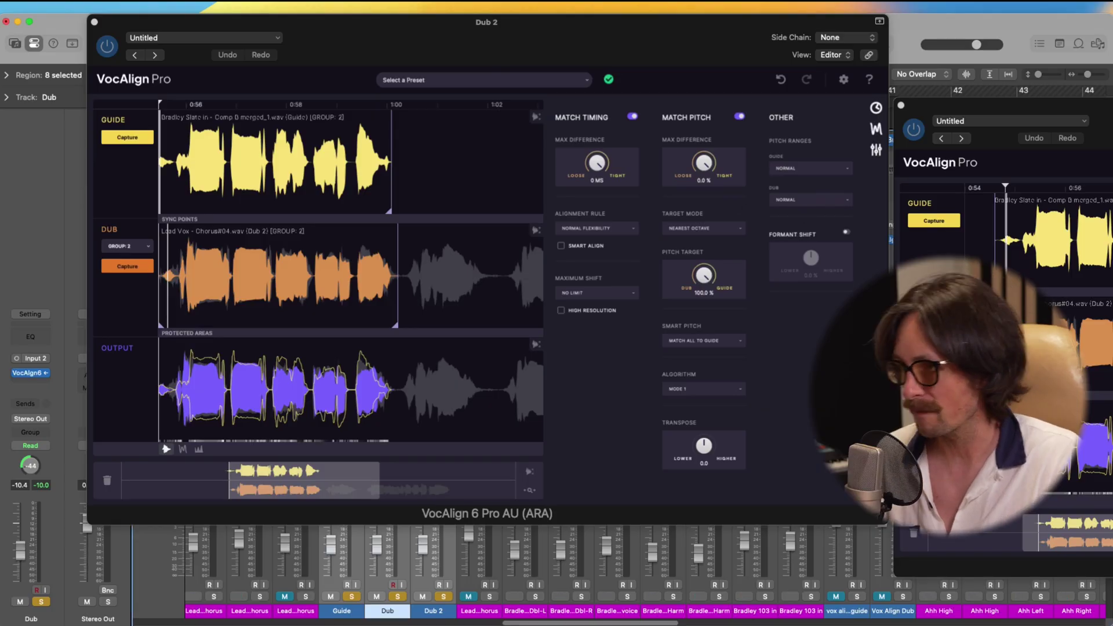
Transpose both the GROUP: 2 and GROUP: 1 dubs to 1200.0, then play them back
drag(704, 445, 694, 250)
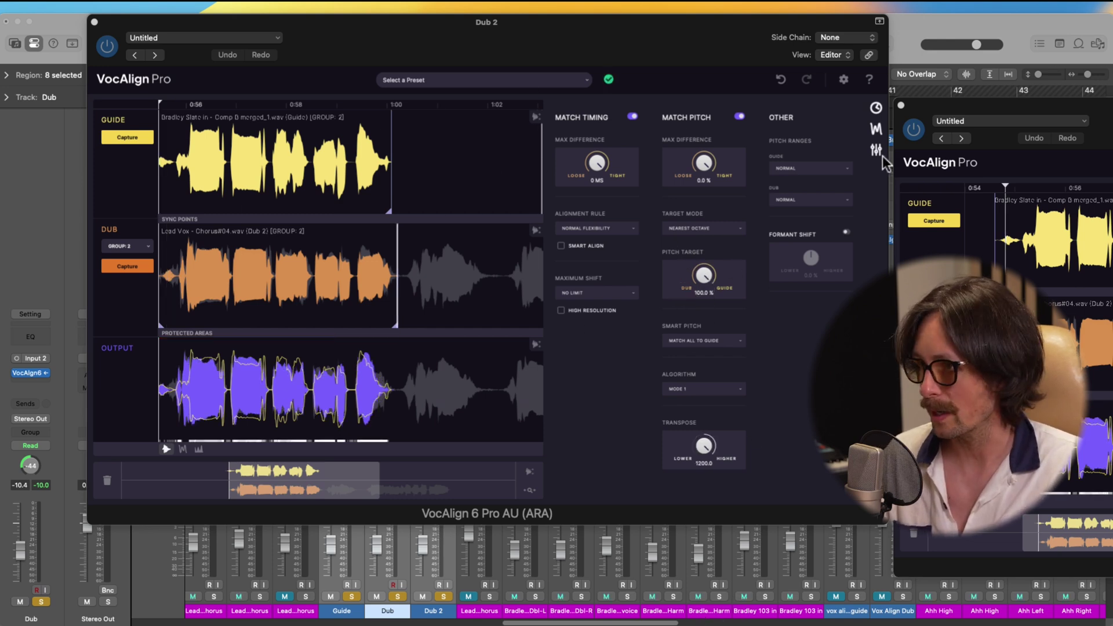
click(127, 246)
mouse_move(174, 291)
click(282, 288)
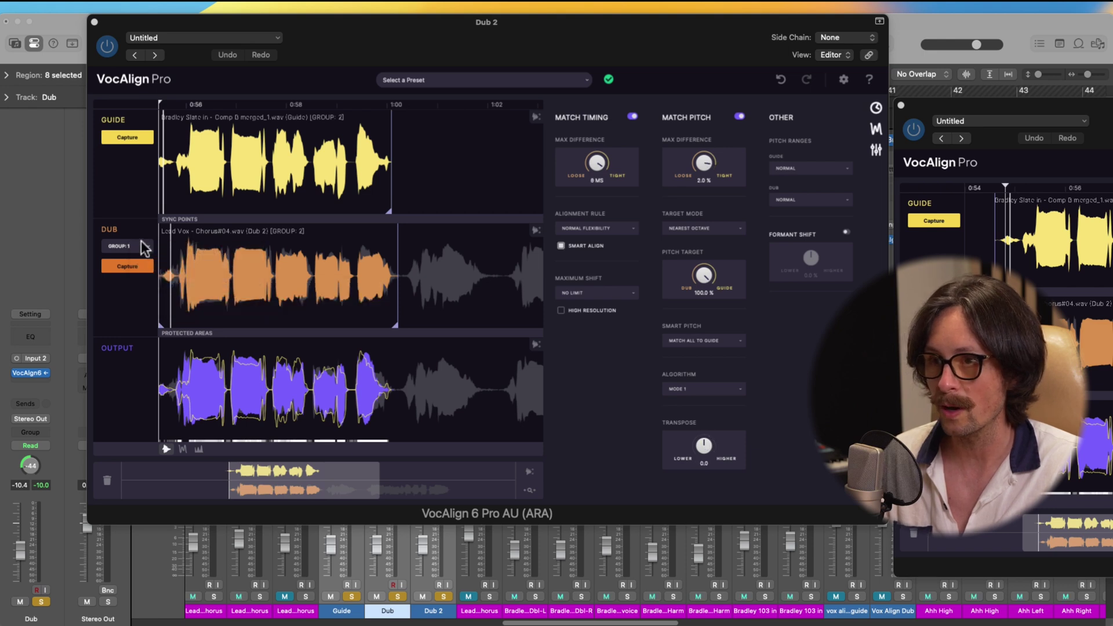
drag(704, 456, 690, 279)
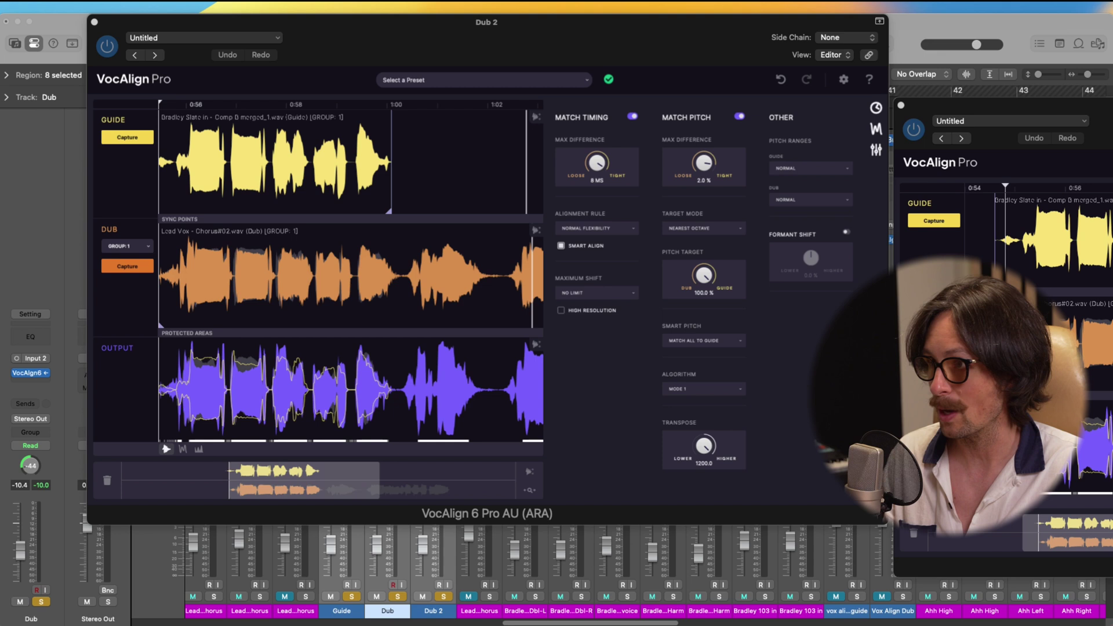
click(885, 164)
key(space)
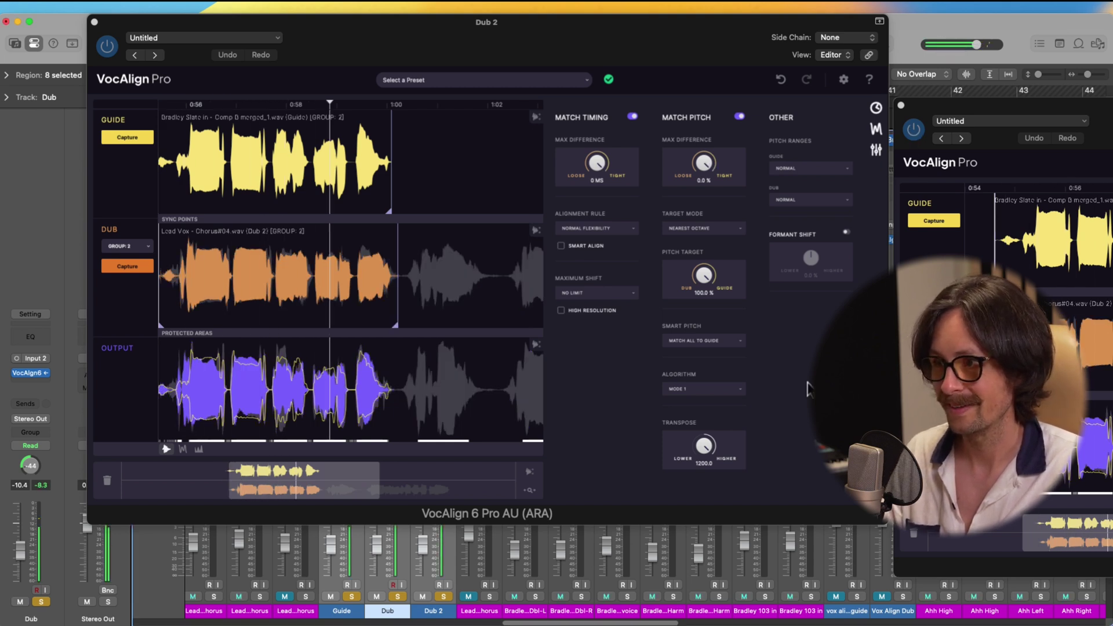
key(space)
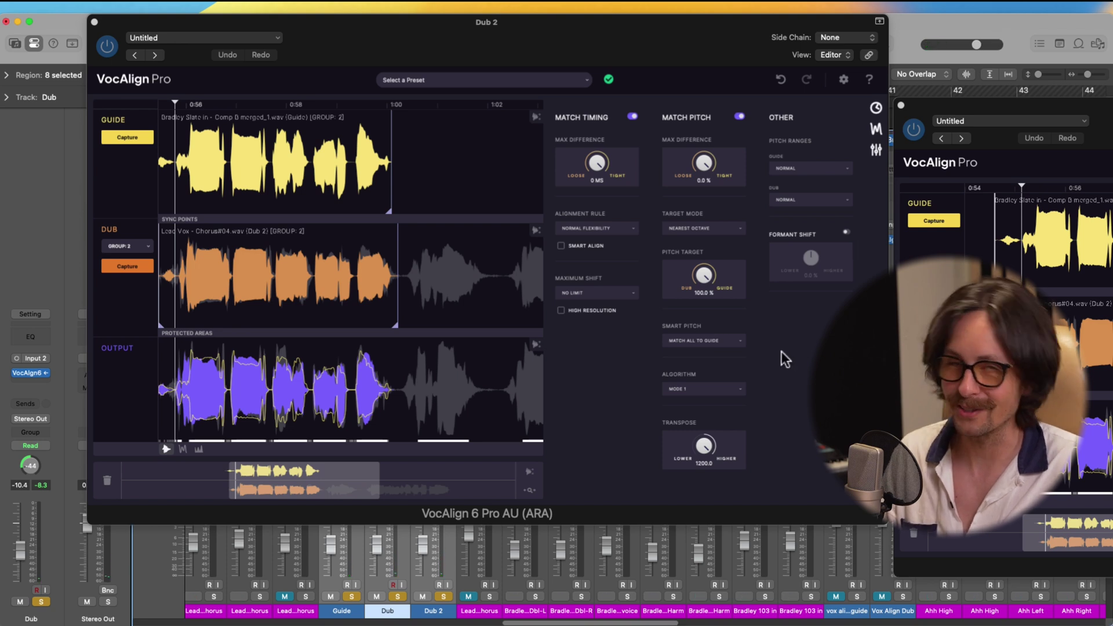
Enable formant shift on both groups, setting Group 1 to -8.9% and Group 2 to -14.3%
click(847, 232)
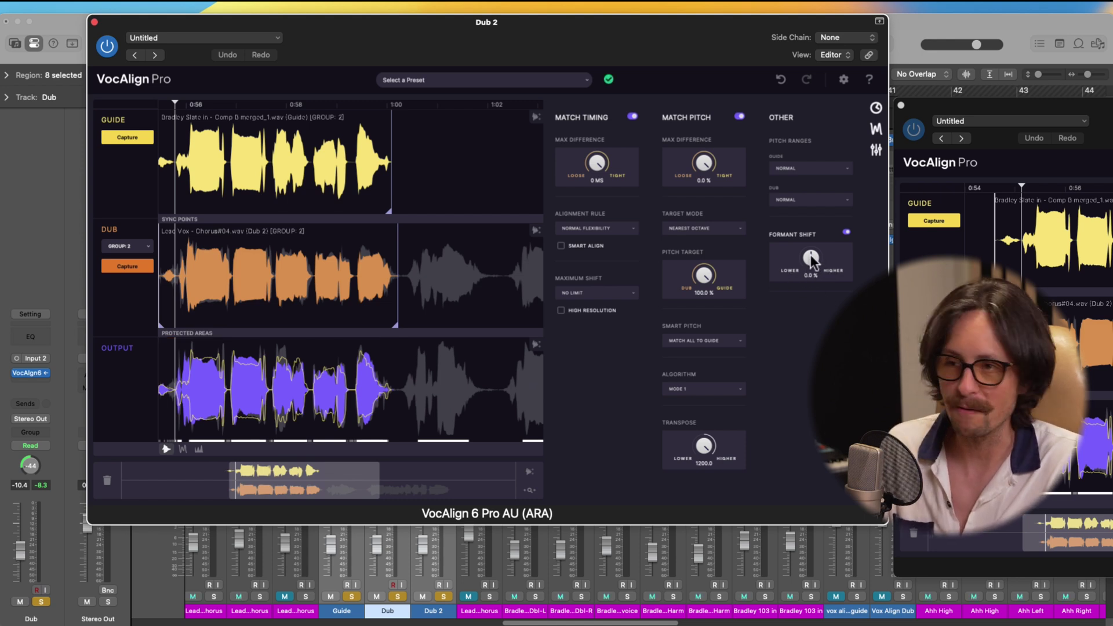
drag(812, 258, 814, 248)
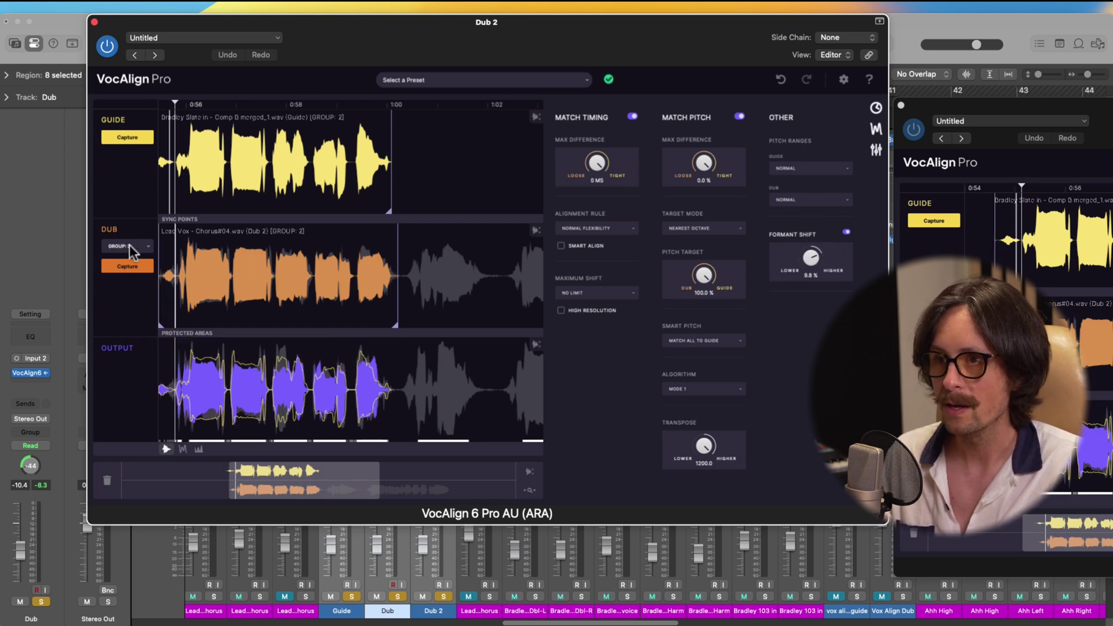
click(132, 252)
click(157, 289)
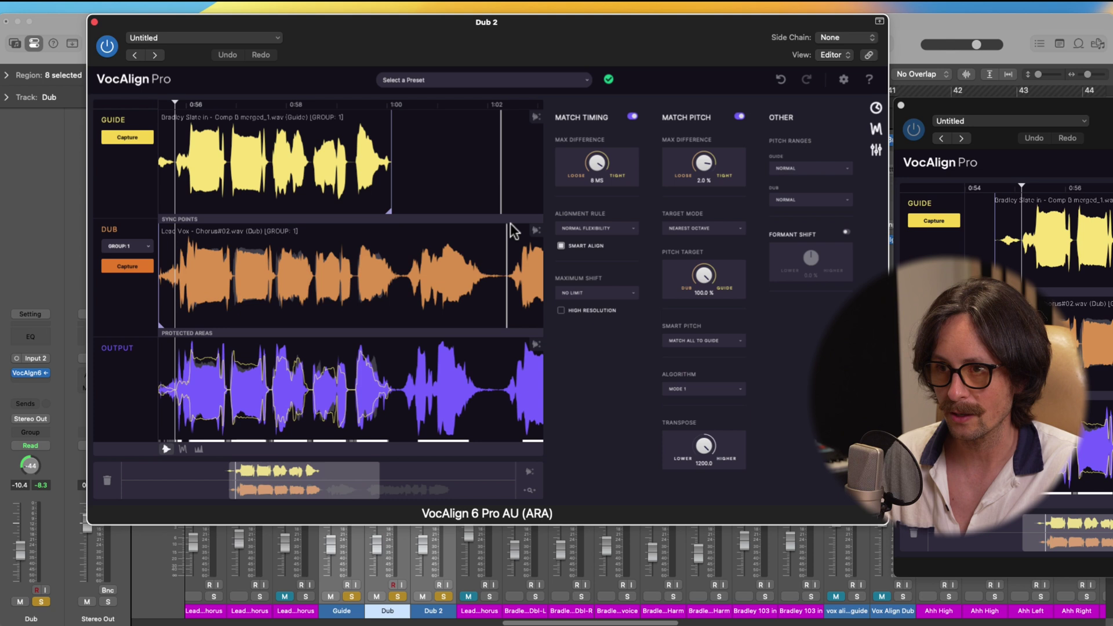
click(846, 232)
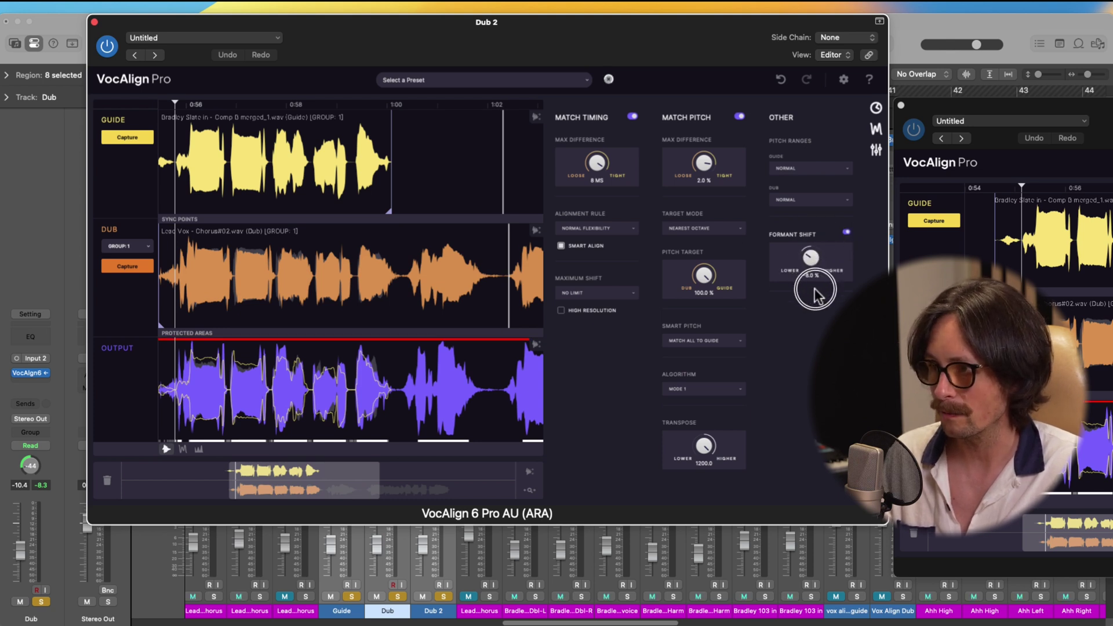
drag(815, 289, 816, 290)
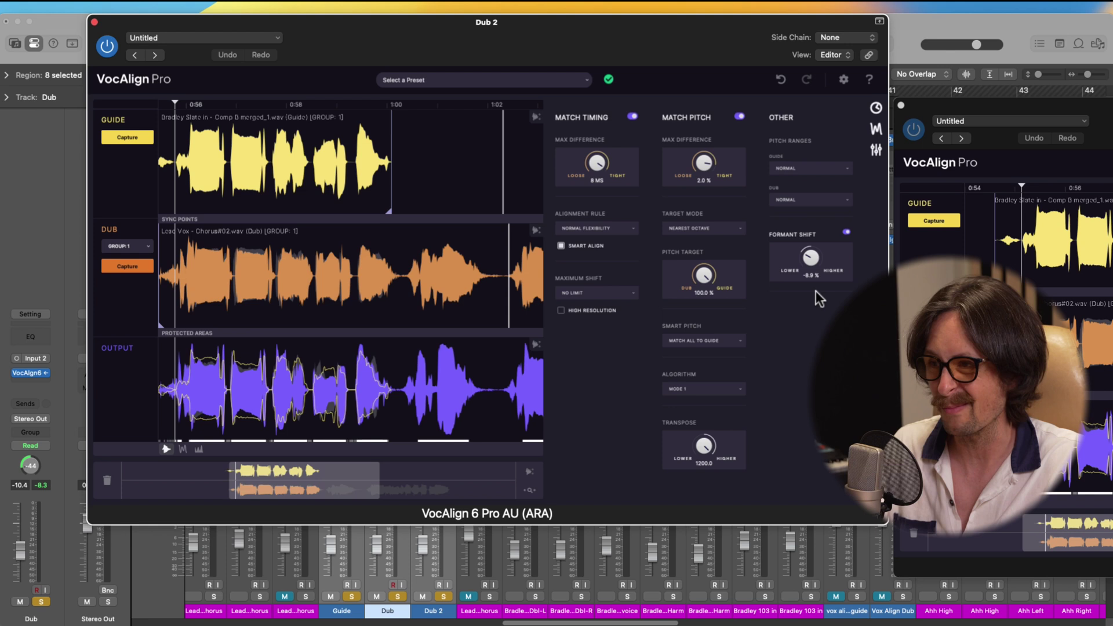
click(956, 46)
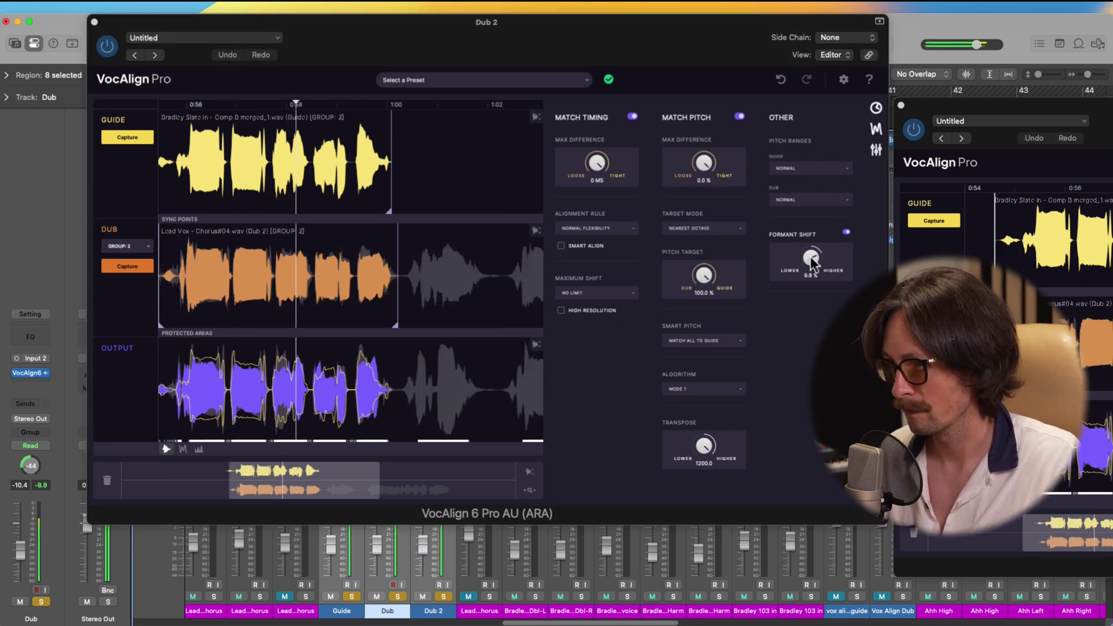
drag(813, 264, 818, 326)
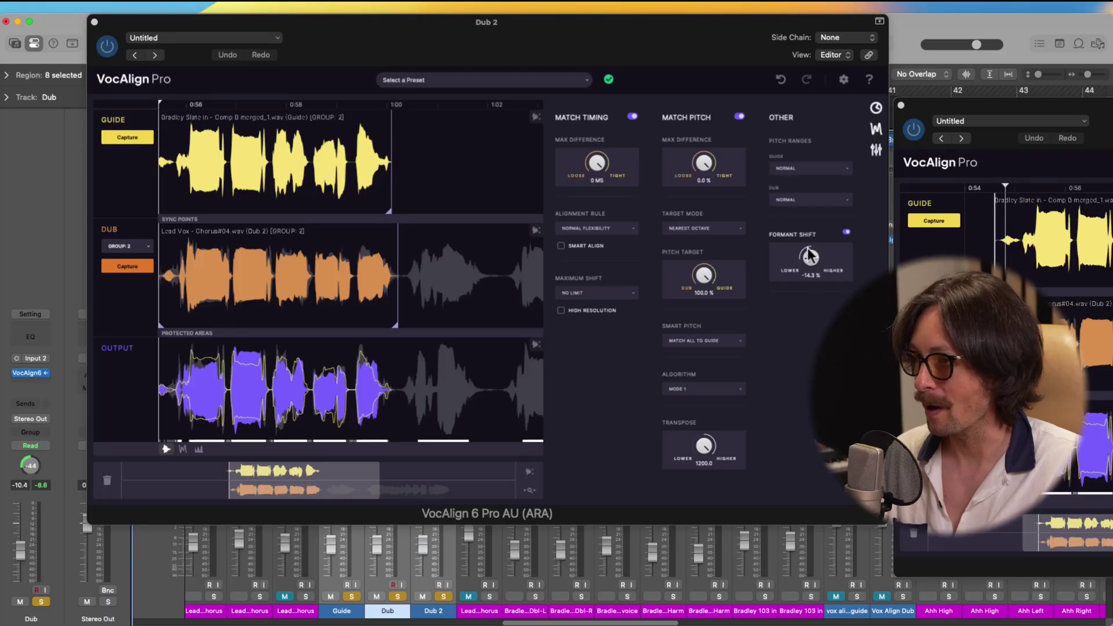
Audition a -1200 octave-down transpose on the dub groups in VocAlign, then close the window
drag(703, 445, 704, 455)
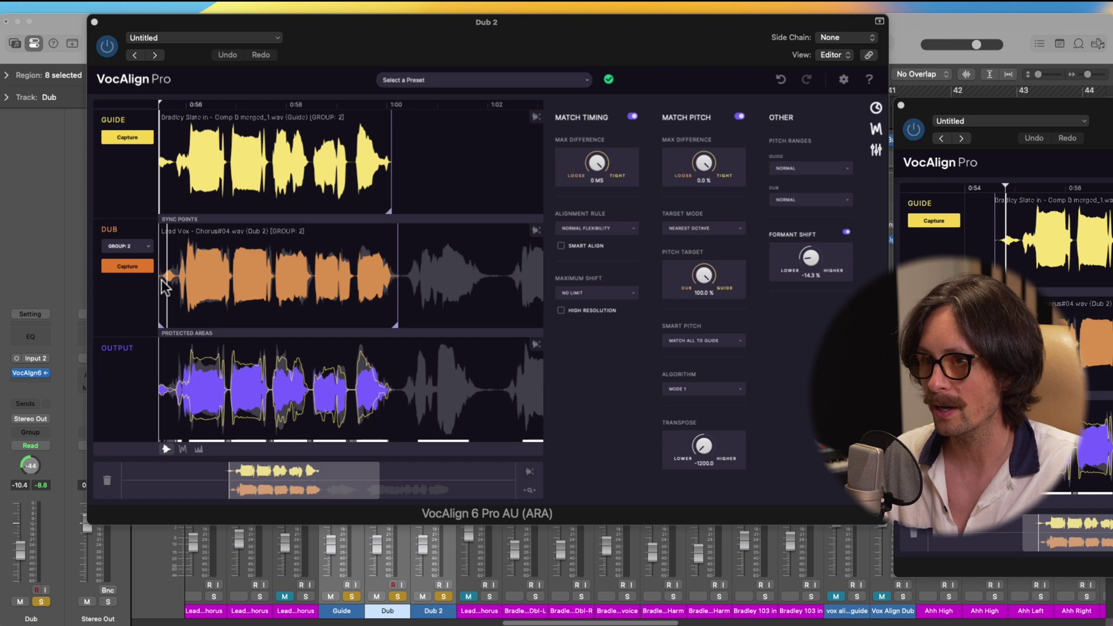
click(141, 247)
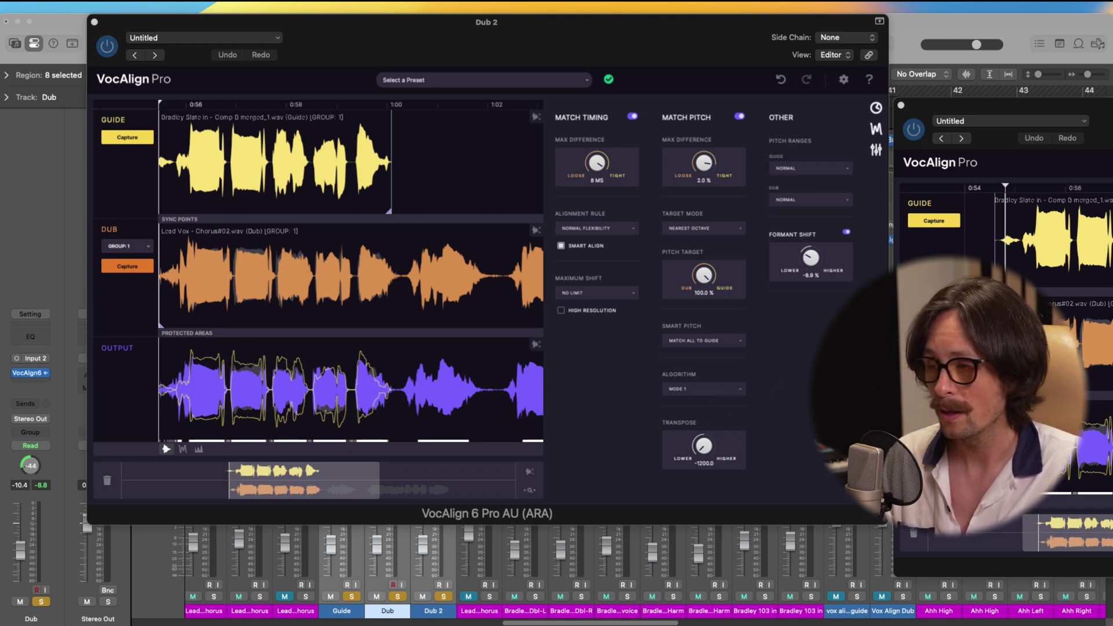
key(space)
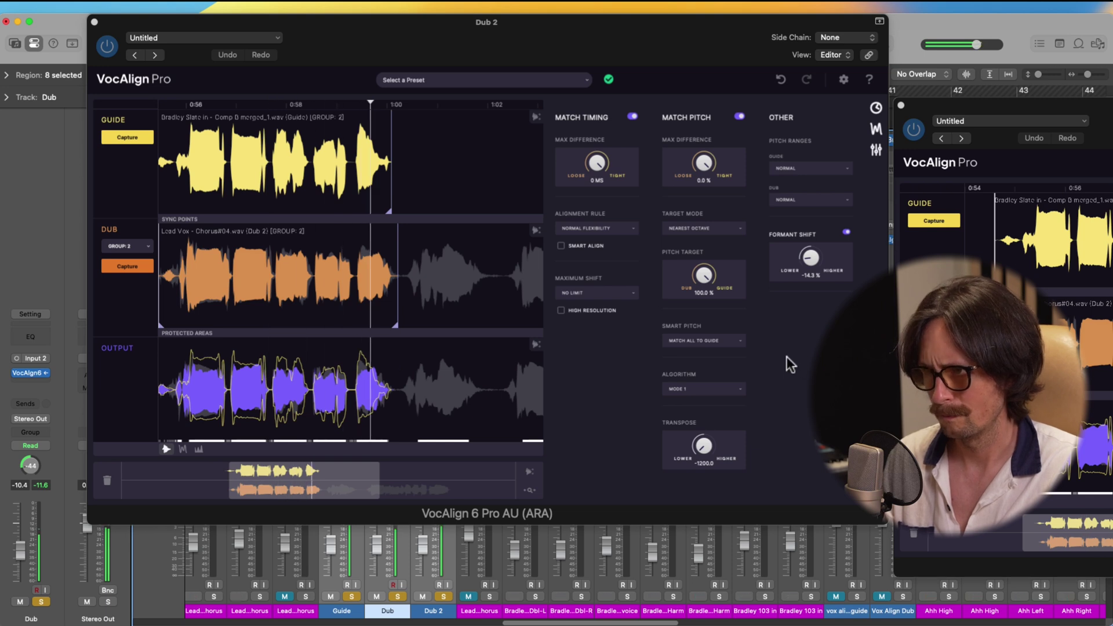
key(super+w)
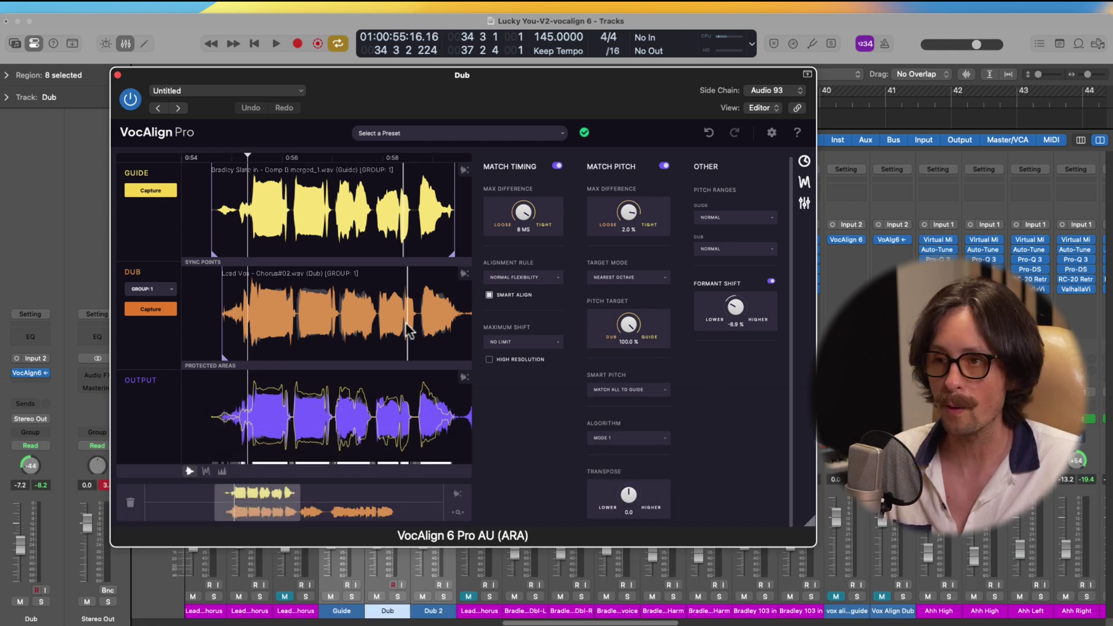
Switch the VocAlign Dub Group between Group 1 and Group 2 and play back the doubles
click(154, 288)
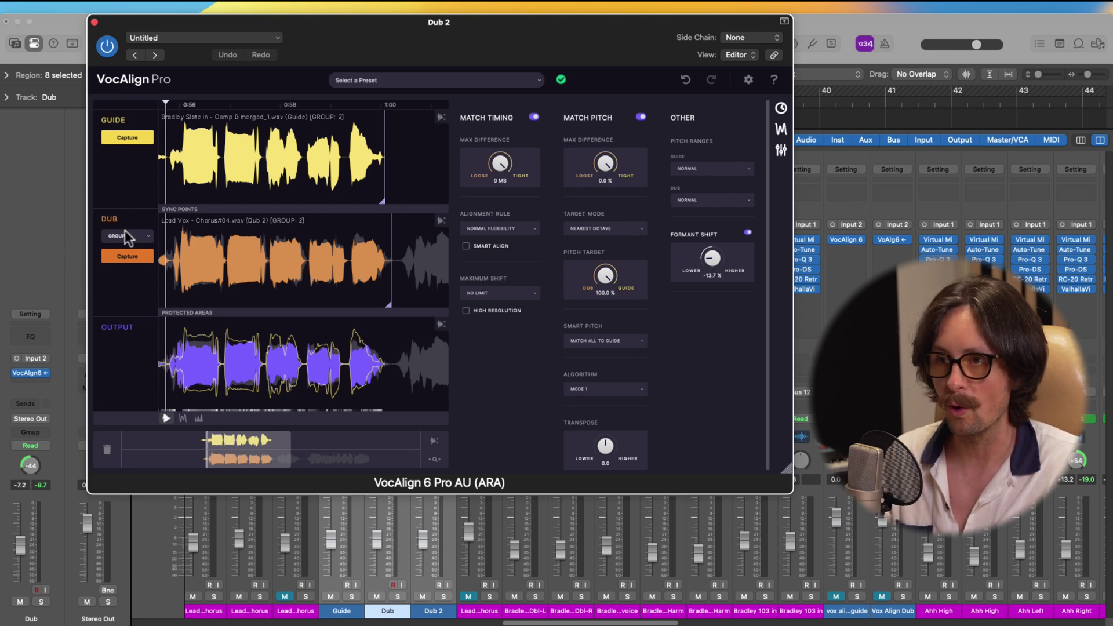
click(128, 238)
click(141, 276)
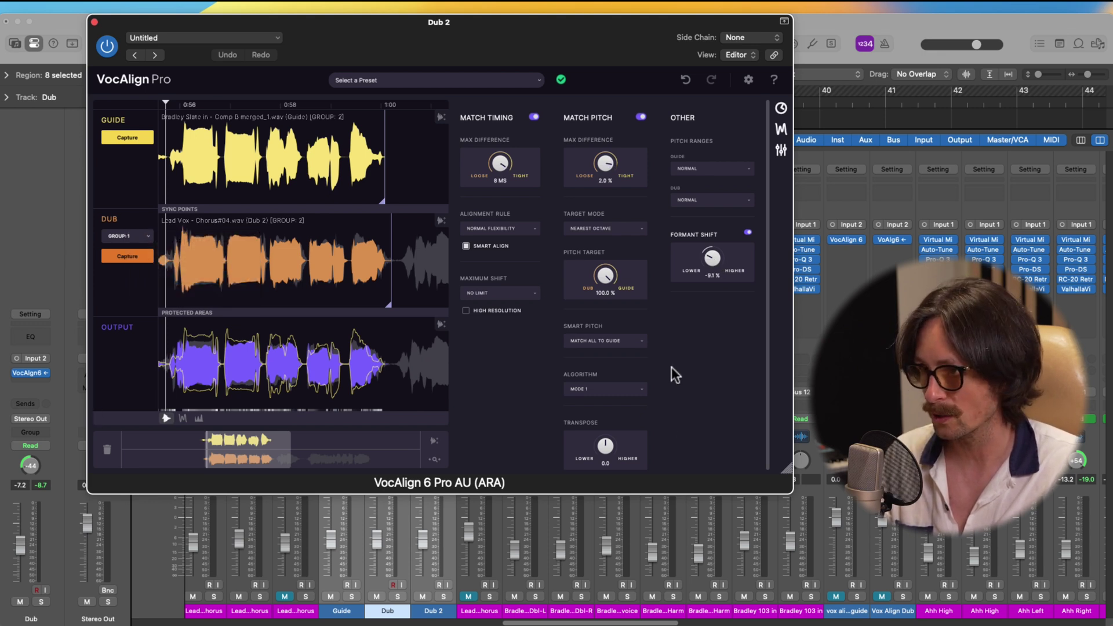
click(837, 107)
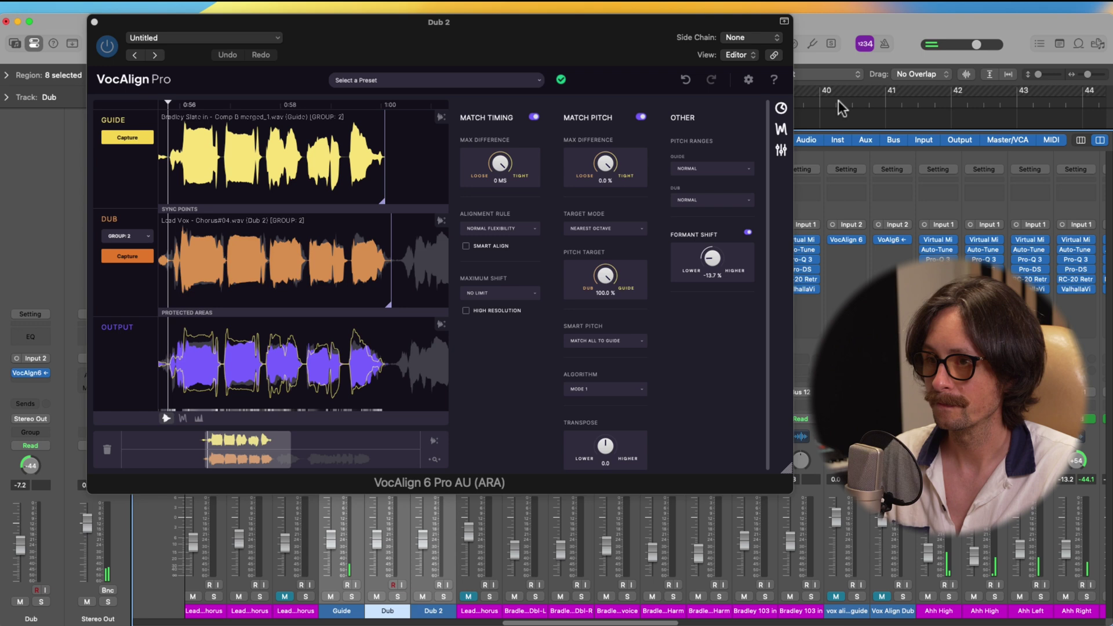
key(space)
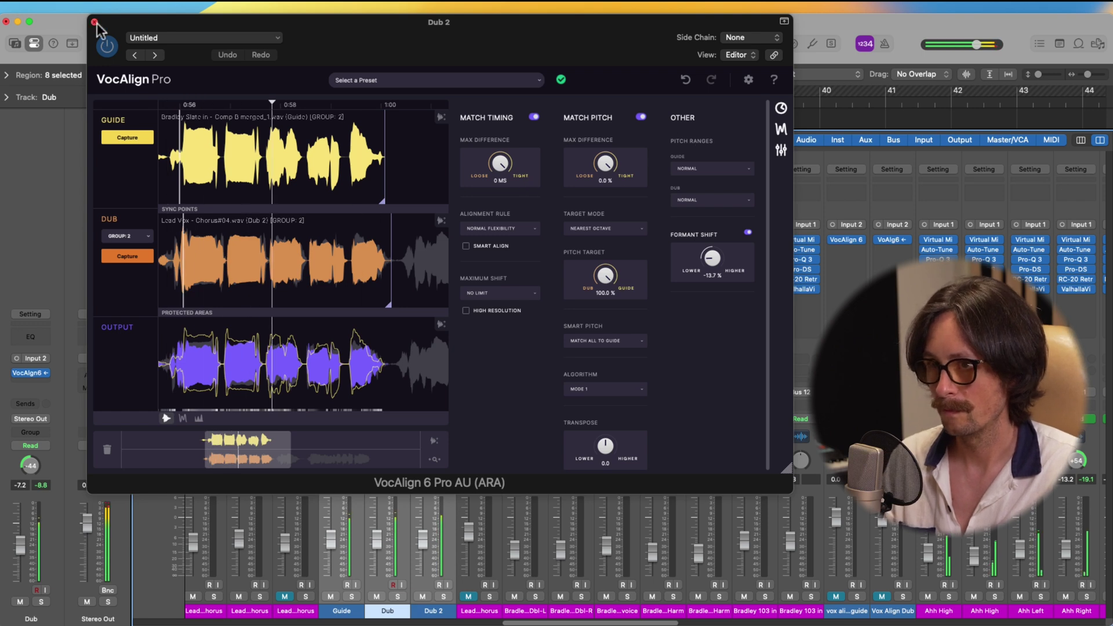
Solo Guide, Dub and Dub 2 and pull the Dub fader down to around -14.4 dB
key(v)
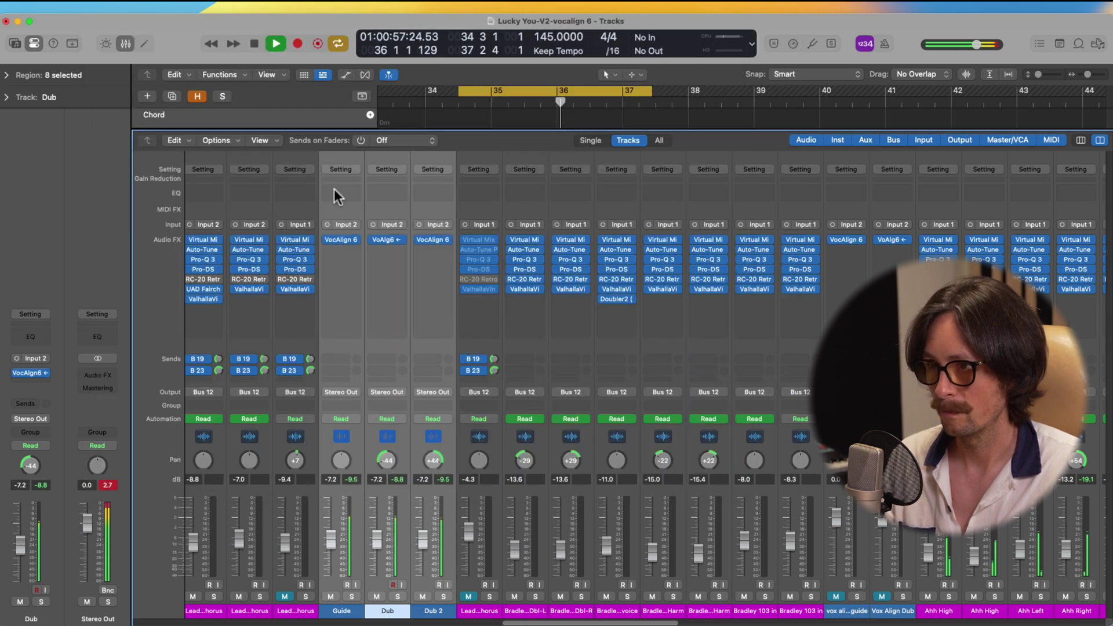
click(351, 597)
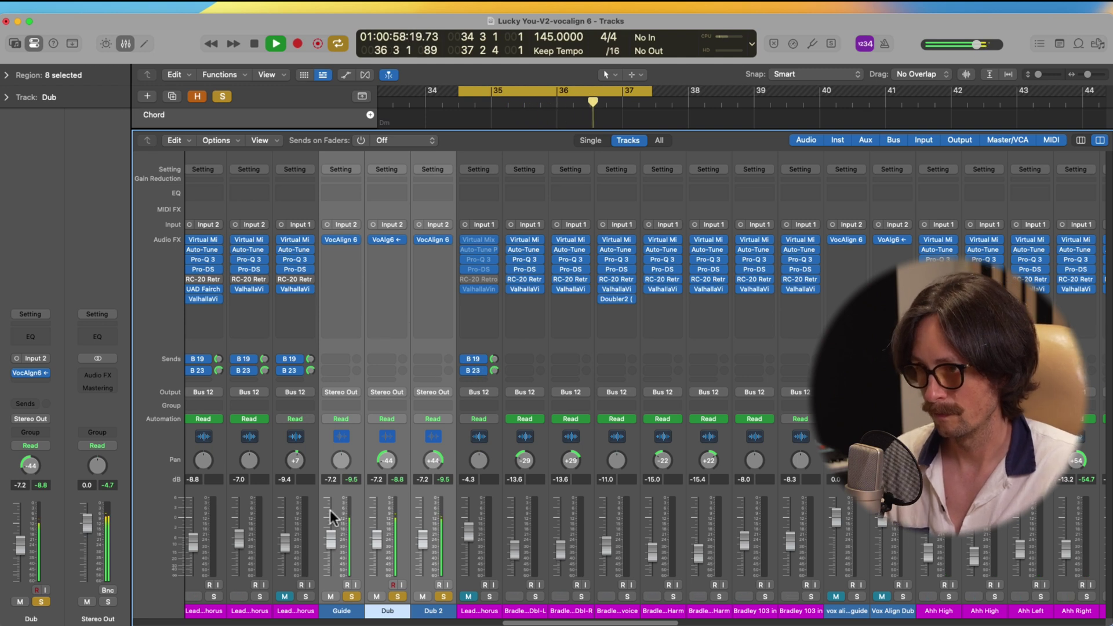
click(406, 600)
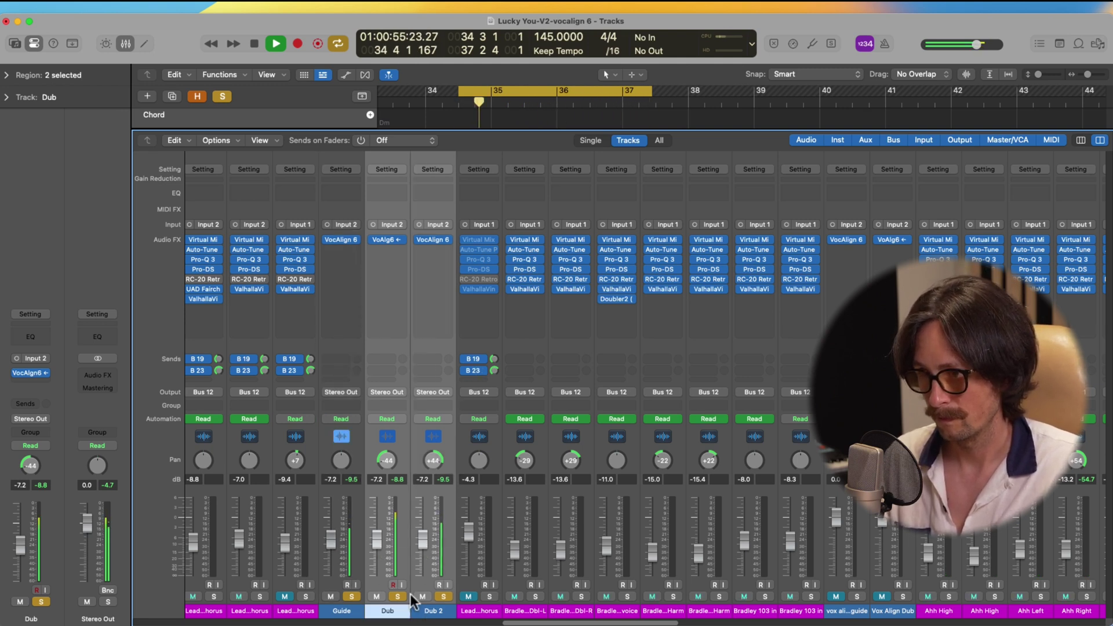
drag(376, 539, 377, 563)
key(space)
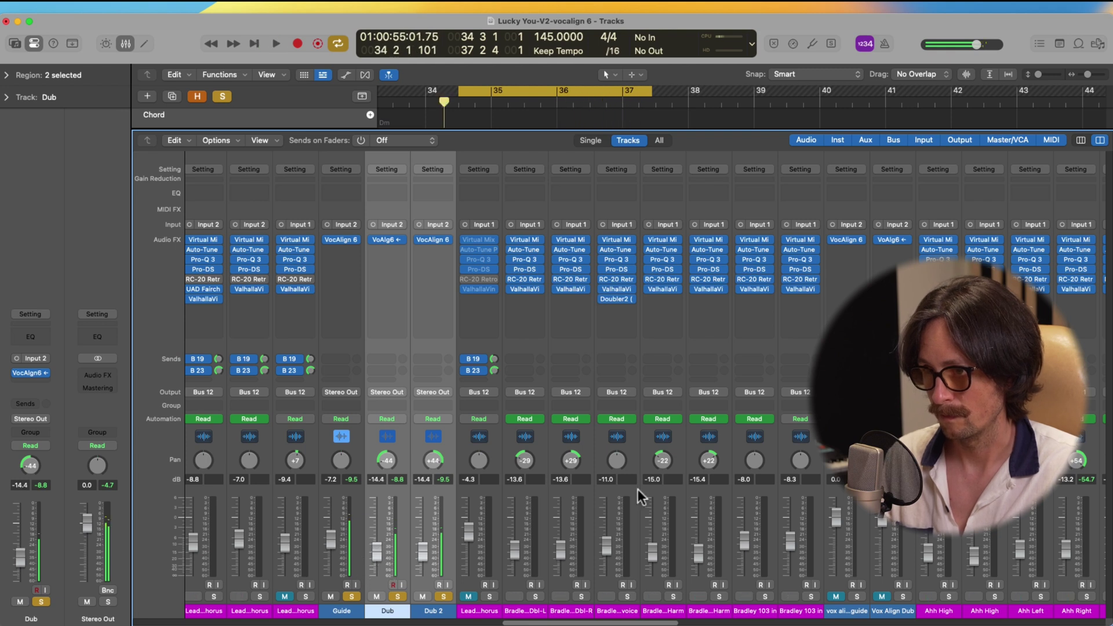
From bar 37, bypass VocAlign to compare, then raise Guide and doubles about 2.6 dB
click(637, 104)
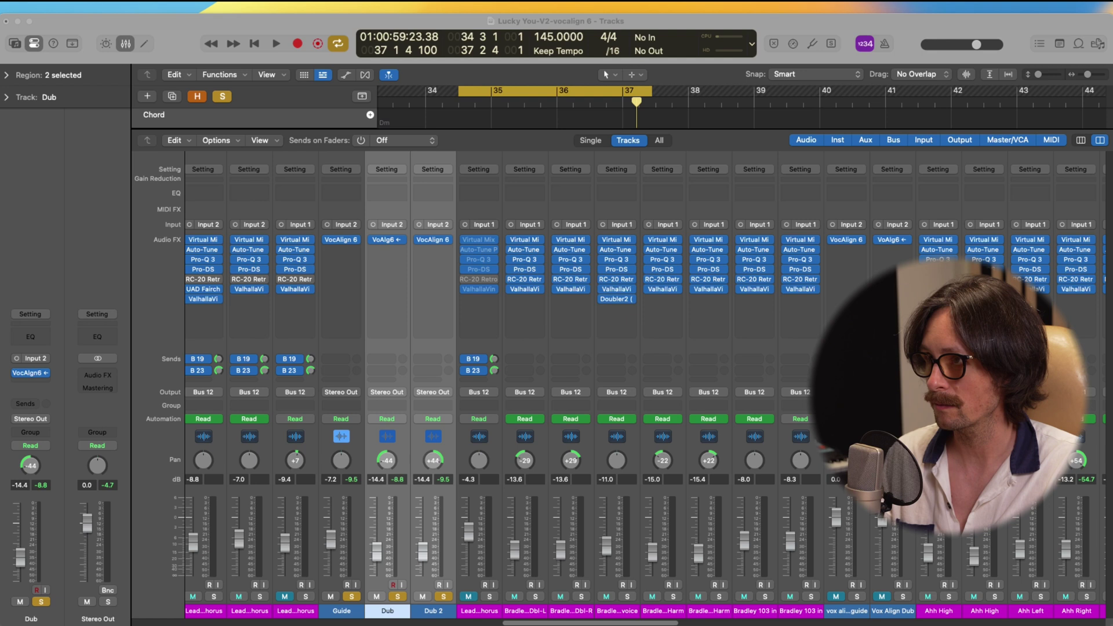
click(413, 414)
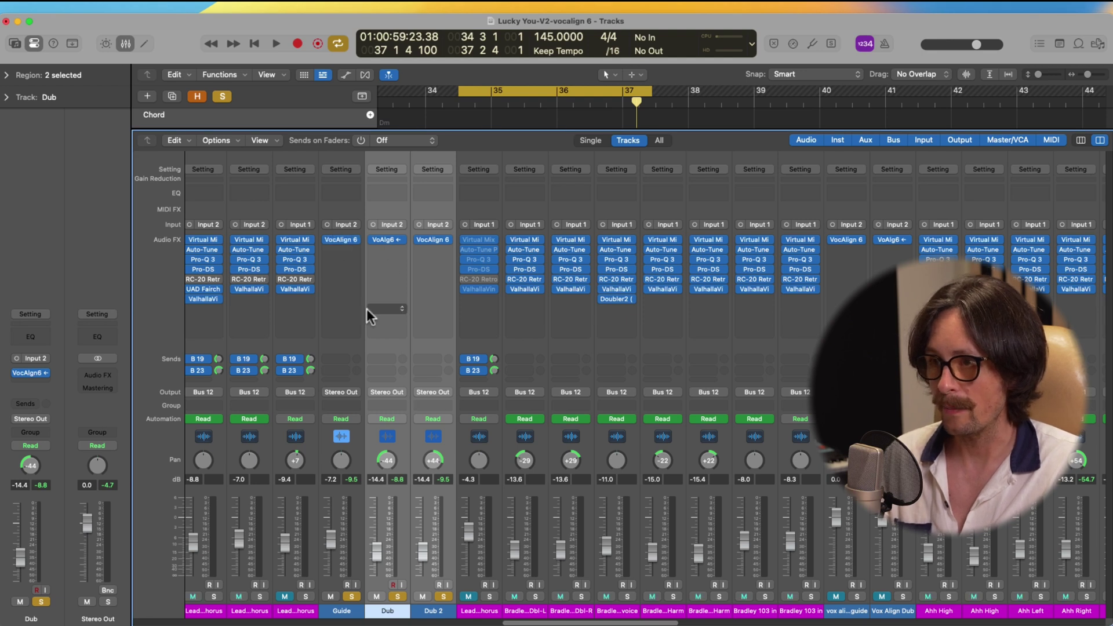
shift+click(342, 612)
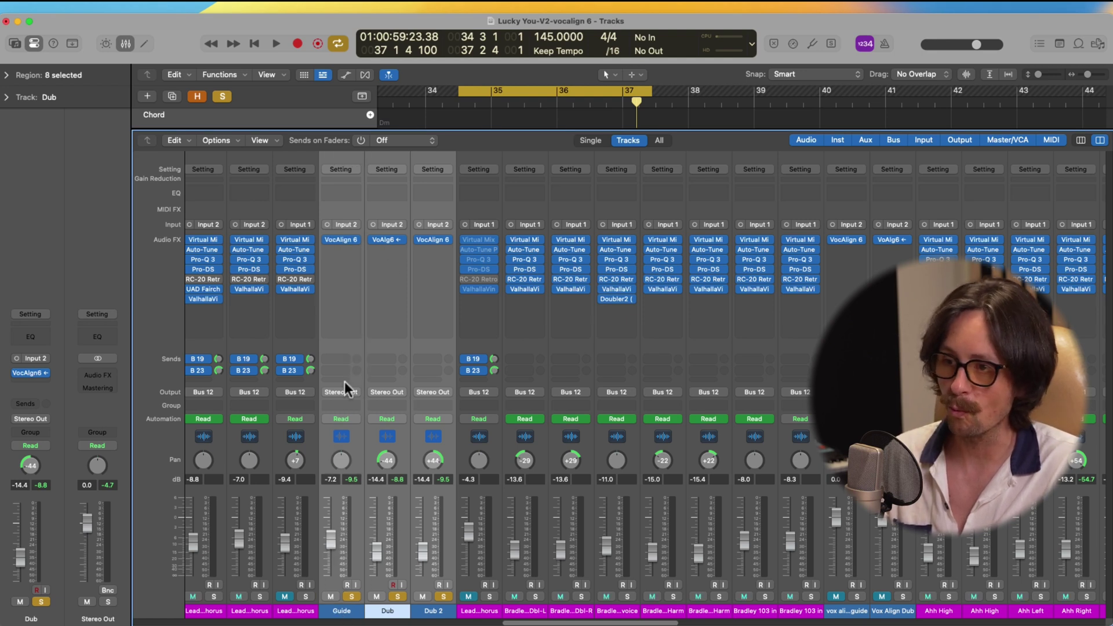
click(328, 243)
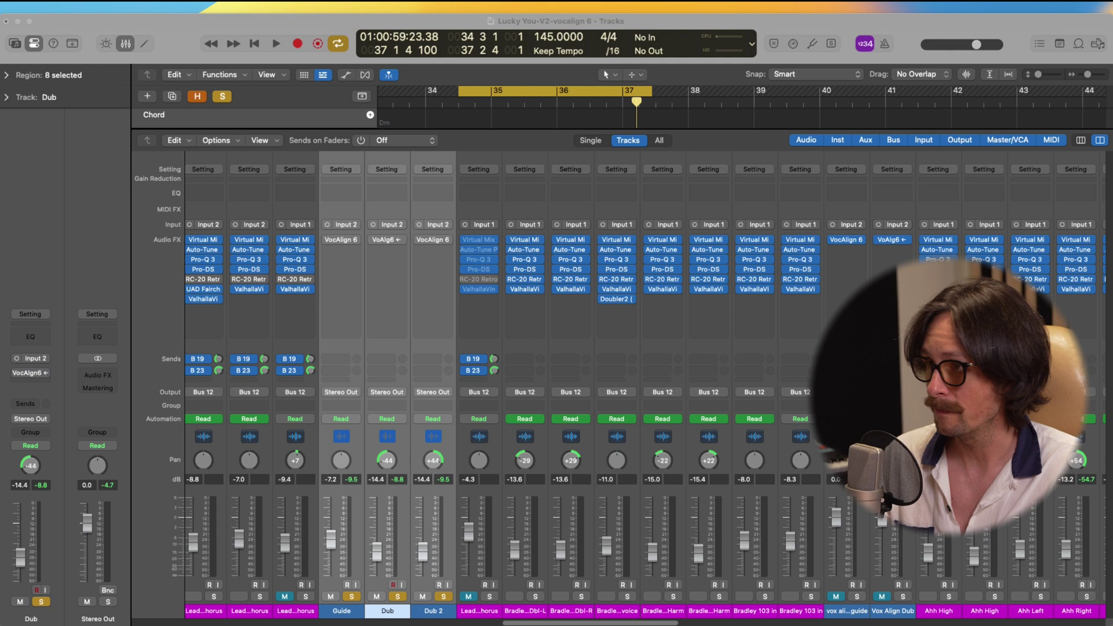
key(space)
drag(376, 551, 377, 544)
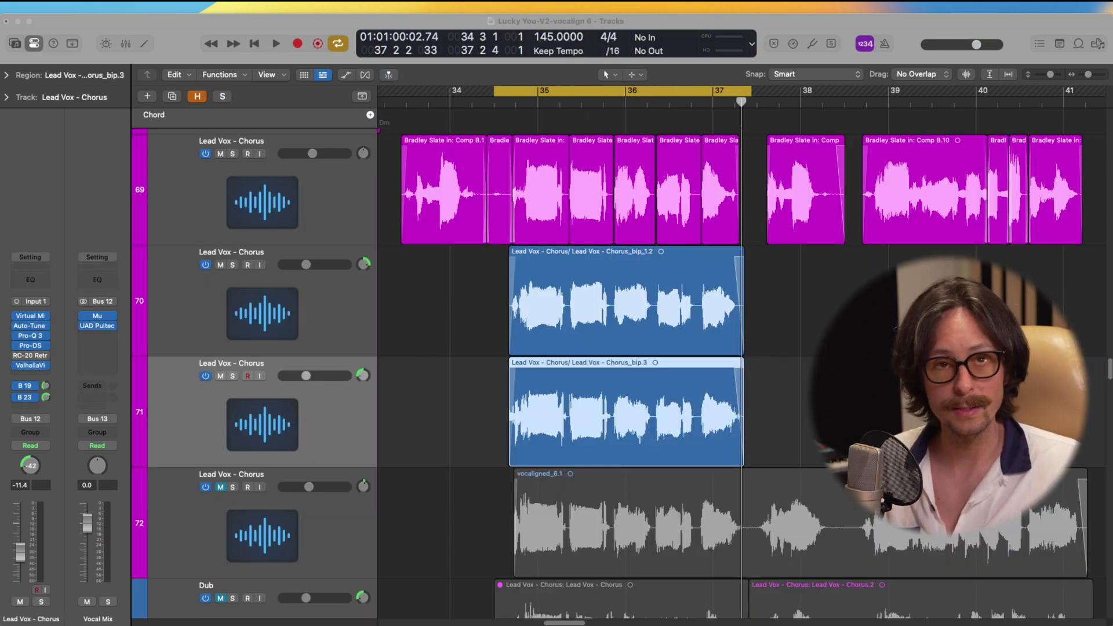
Set the cycle range to bars 33–41 in the Tracks area and lower track 71's volume
click(165, 27)
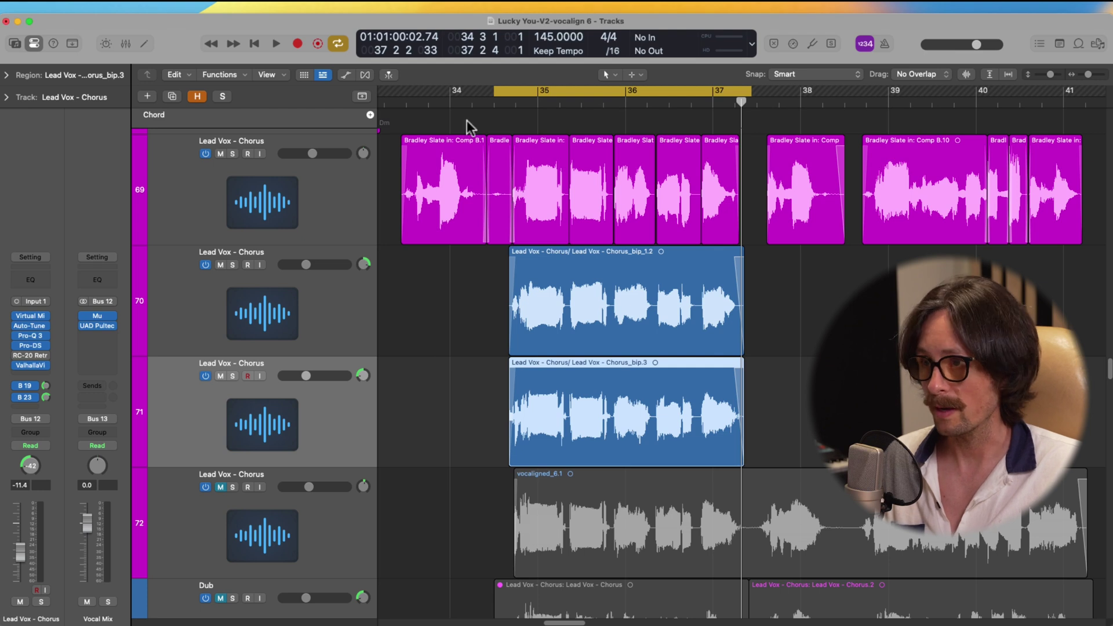
drag(489, 93, 401, 93)
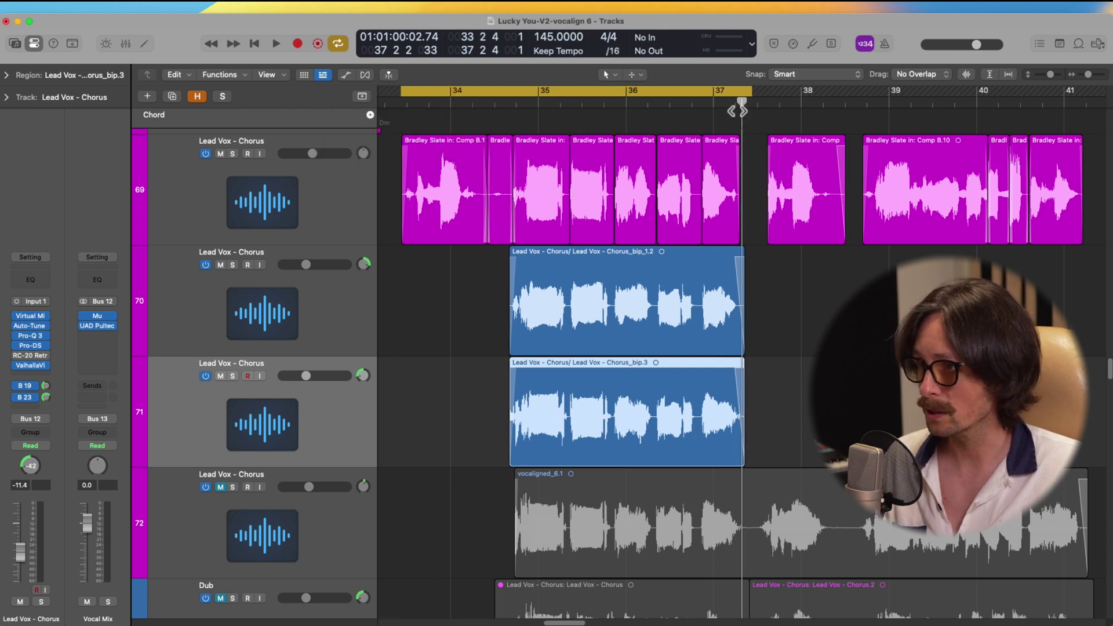
drag(748, 91, 1065, 109)
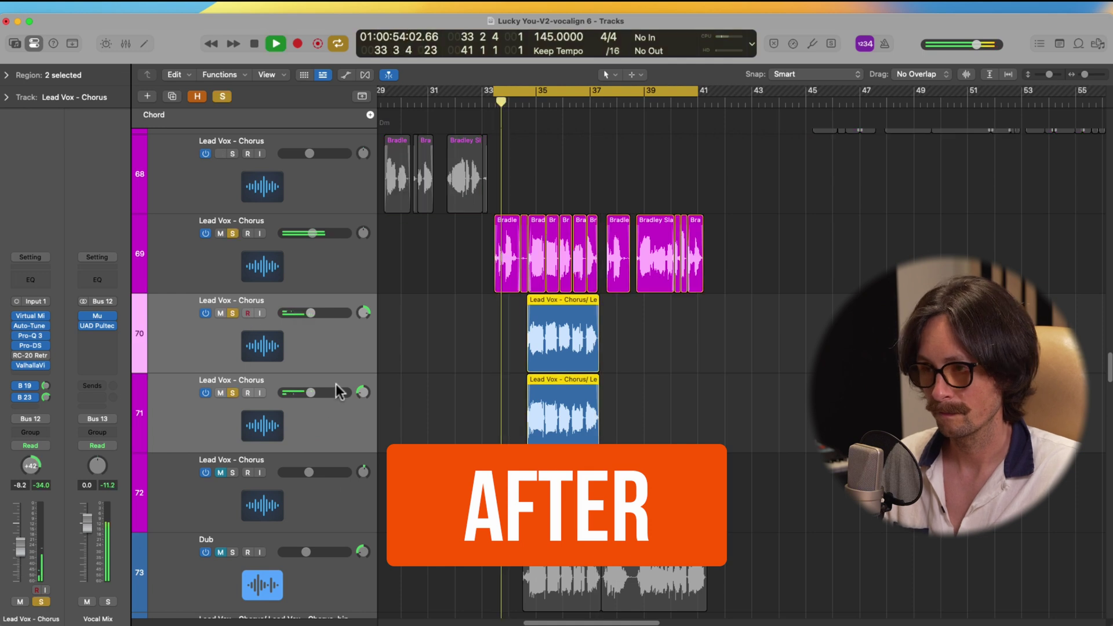
drag(308, 392, 305, 394)
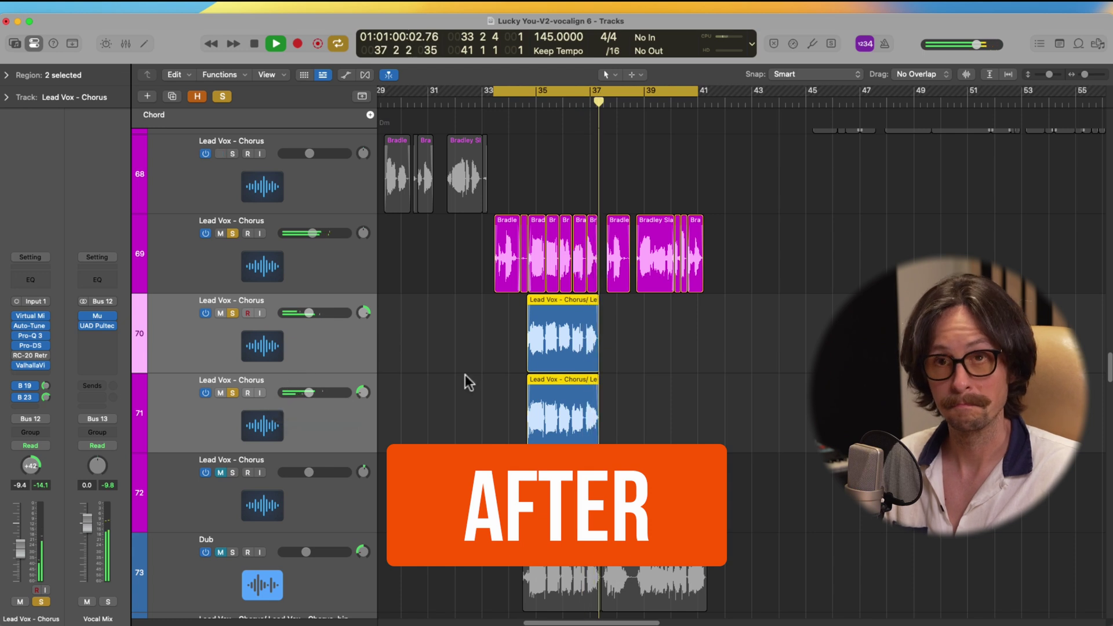